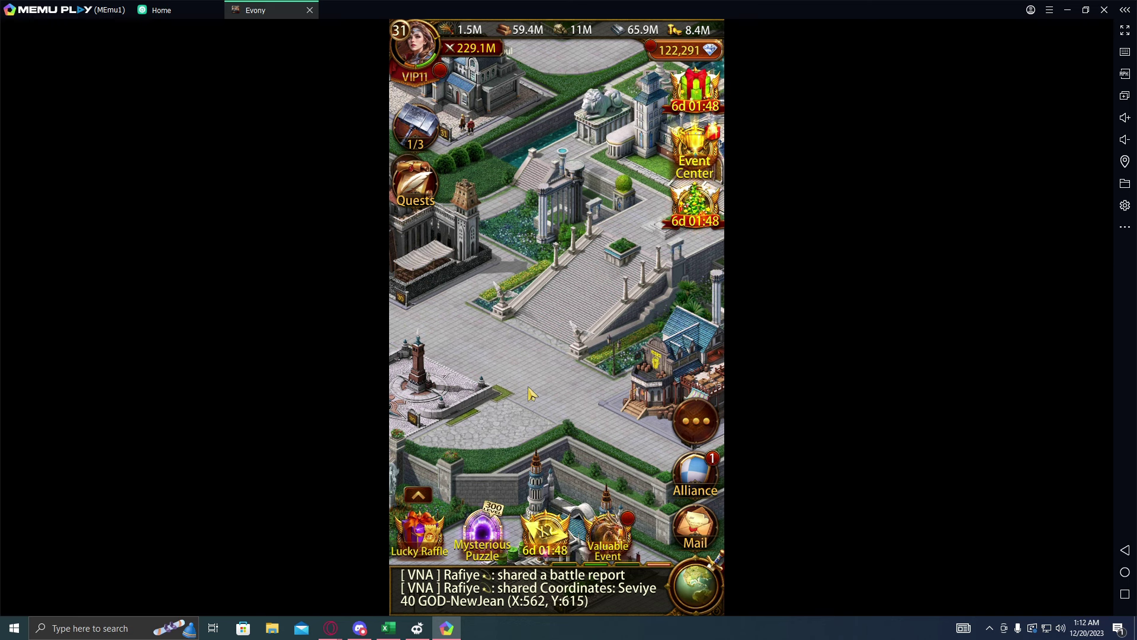
Step: Pan across the Evony city in MEmu Play, then switch to the Cultivation Calculator in Excel
{"action": "left_click_drag", "start_coordinate": [517, 382], "coordinate": [538, 388]}
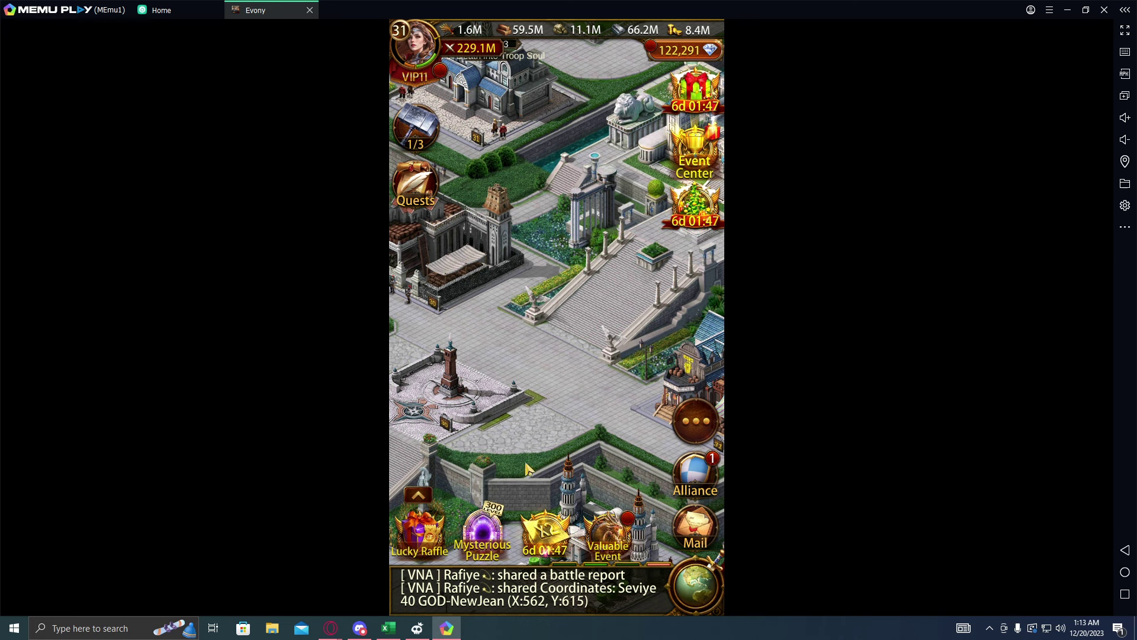
{"action": "left_click", "coordinate": [389, 629]}
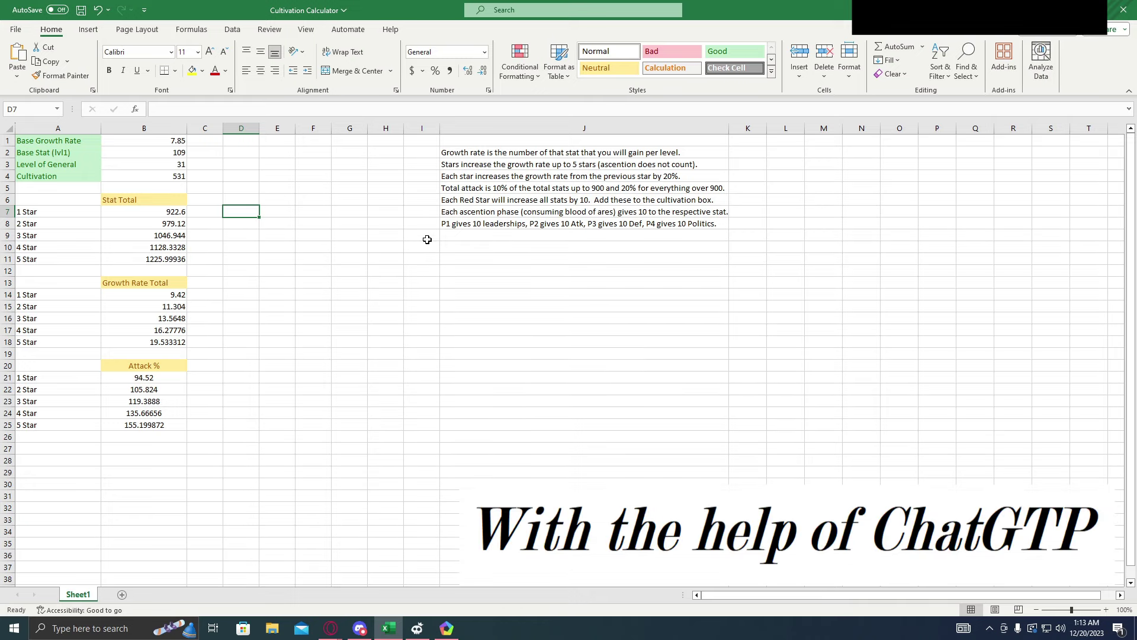
{"action": "left_click", "coordinate": [419, 153]}
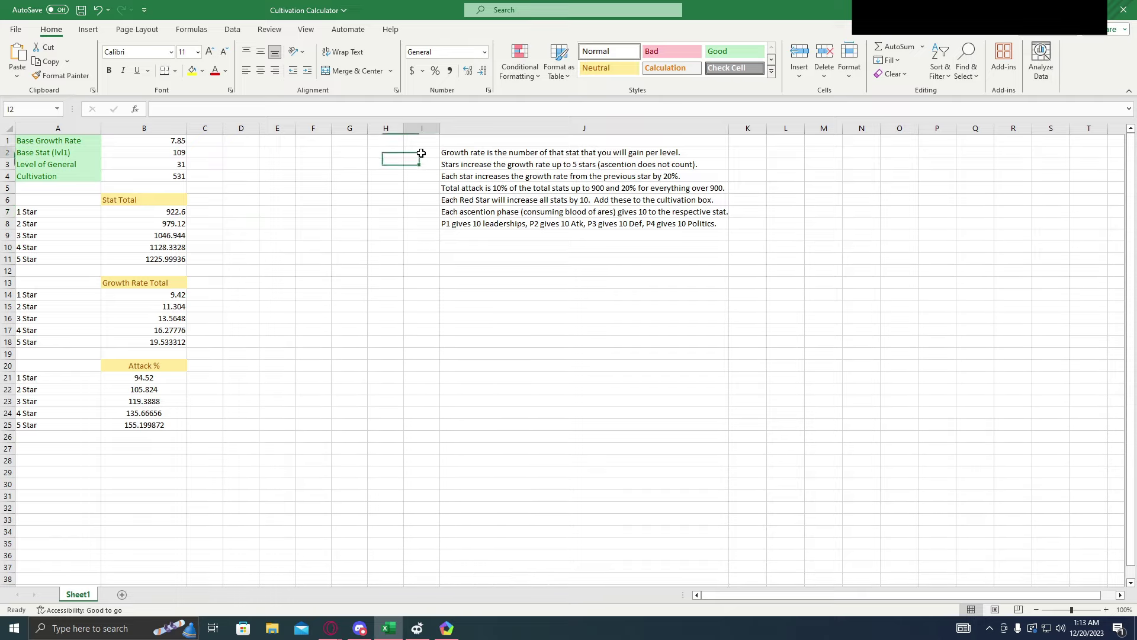
{"action": "left_click", "coordinate": [513, 153]}
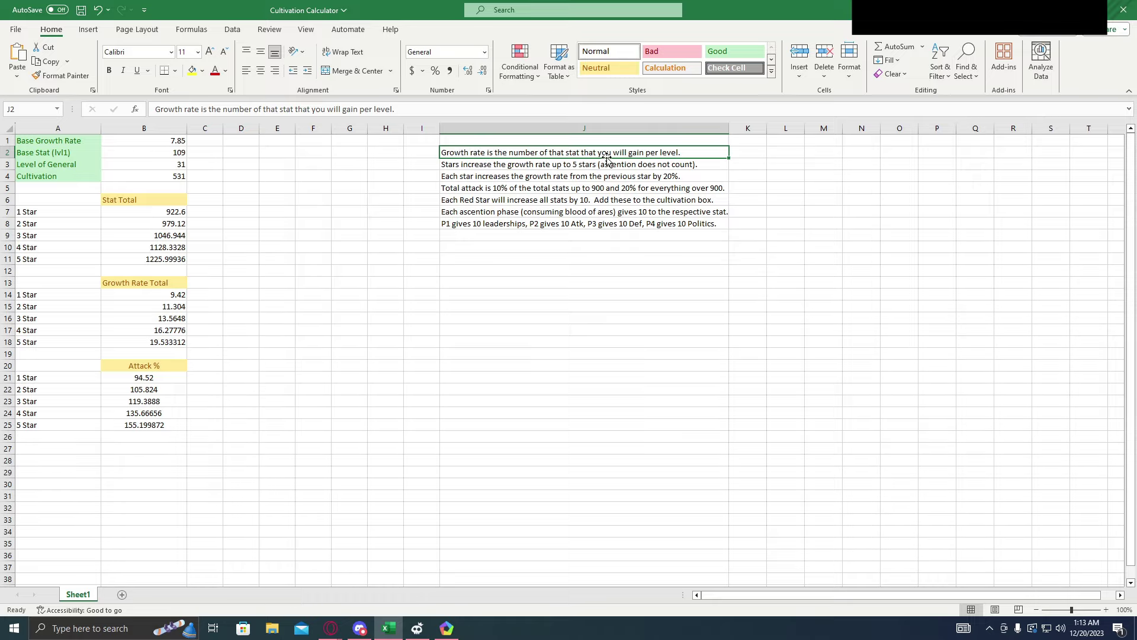
{"action": "mouse_move", "coordinate": [330, 628]}
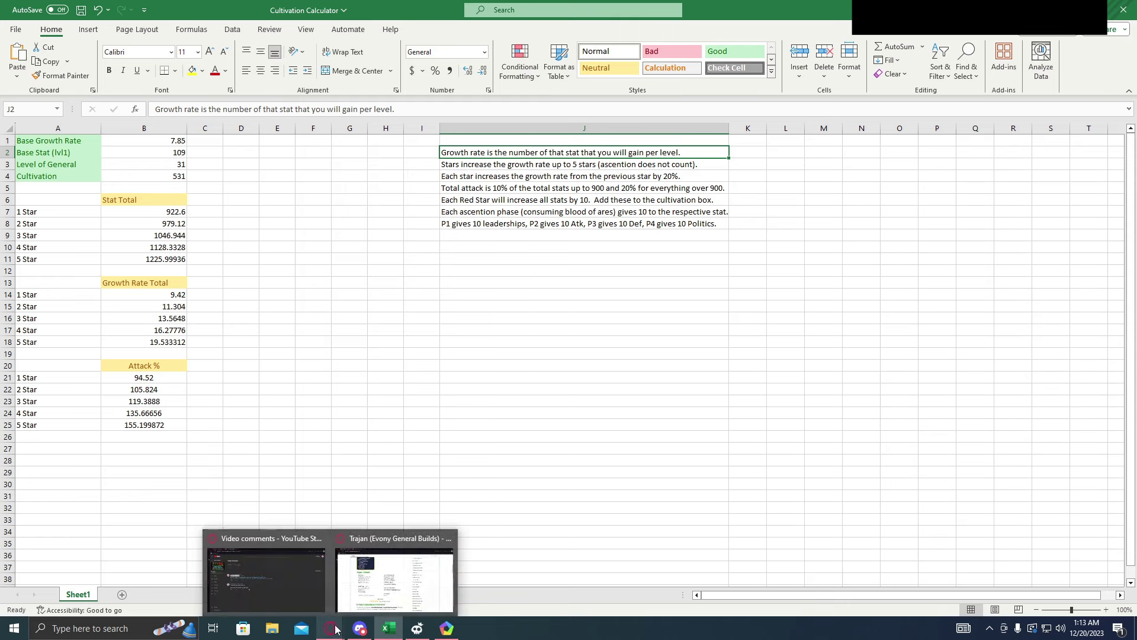
Step: Highlight Trajan's four base stat lines on the OneChilledGamer Trajan guide page
{"action": "left_click", "coordinate": [376, 579]}
{"action": "scroll", "coordinate": [376, 579], "scroll_direction": "up", "scroll_amount": 11}
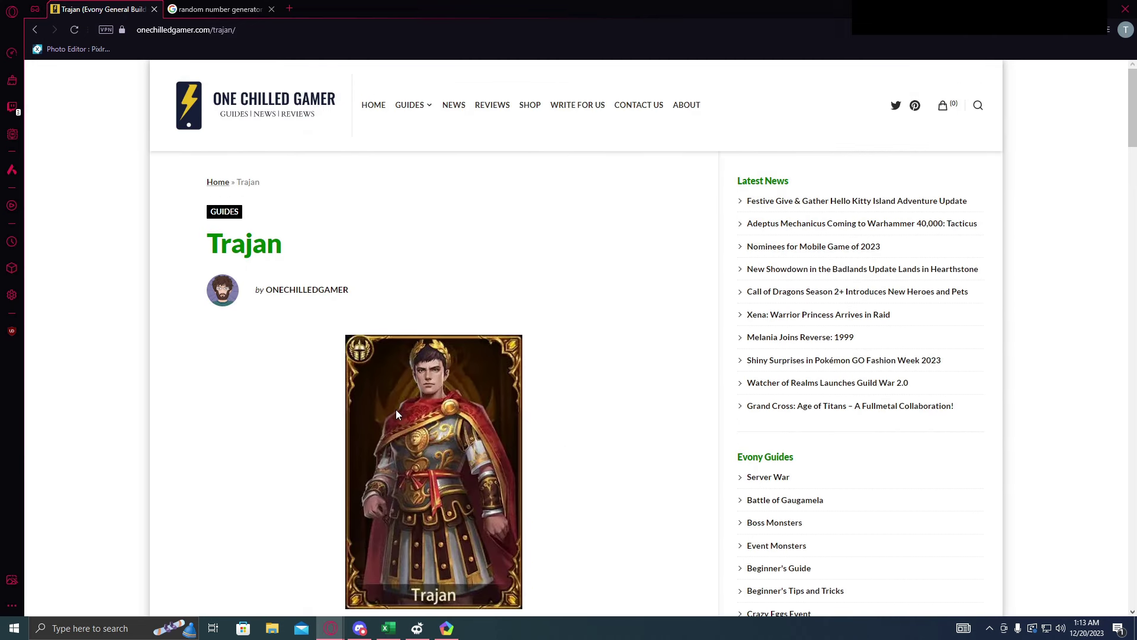
{"action": "scroll", "coordinate": [293, 264], "scroll_direction": "down", "scroll_amount": 10}
{"action": "scroll", "coordinate": [292, 265], "scroll_direction": "down", "scroll_amount": 2}
{"action": "scroll", "coordinate": [354, 280], "scroll_direction": "up", "scroll_amount": 1}
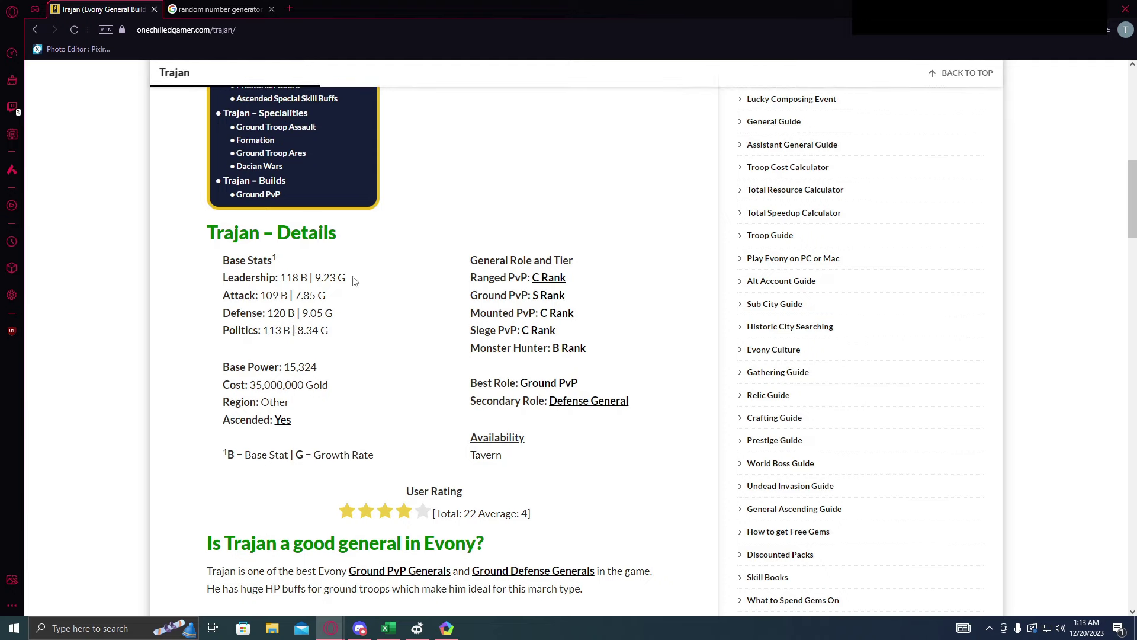
{"action": "left_click_drag", "start_coordinate": [337, 335], "coordinate": [215, 285]}
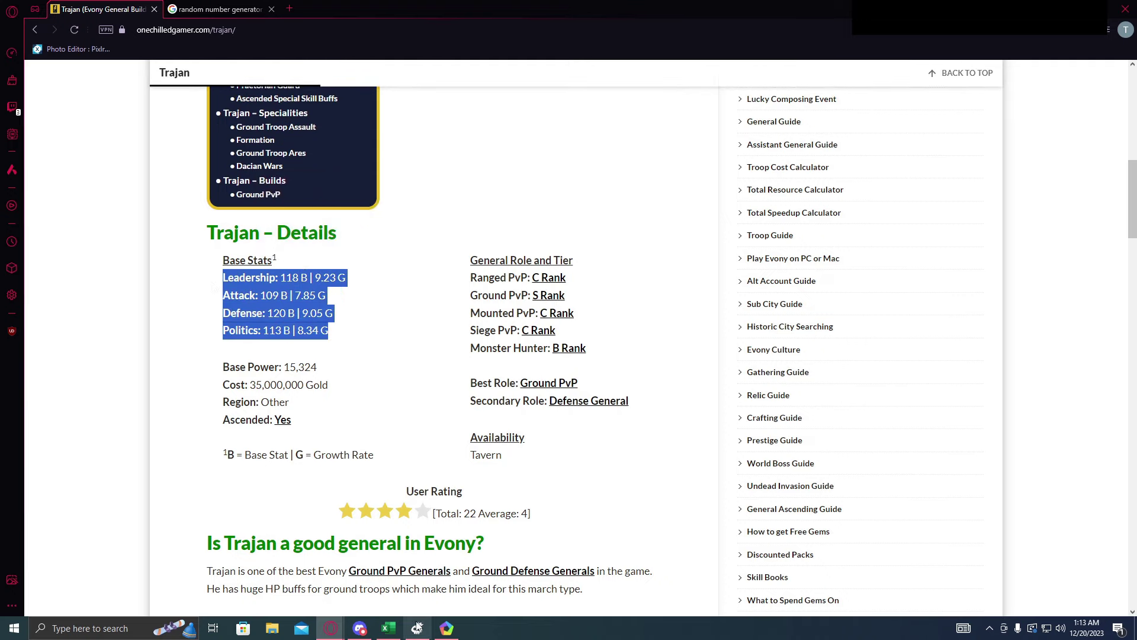
Step: View Skanderbeg's details in Evony's Generals list, then switch back to Excel
{"action": "left_click", "coordinate": [446, 628]}
{"action": "left_click", "coordinate": [693, 434]}
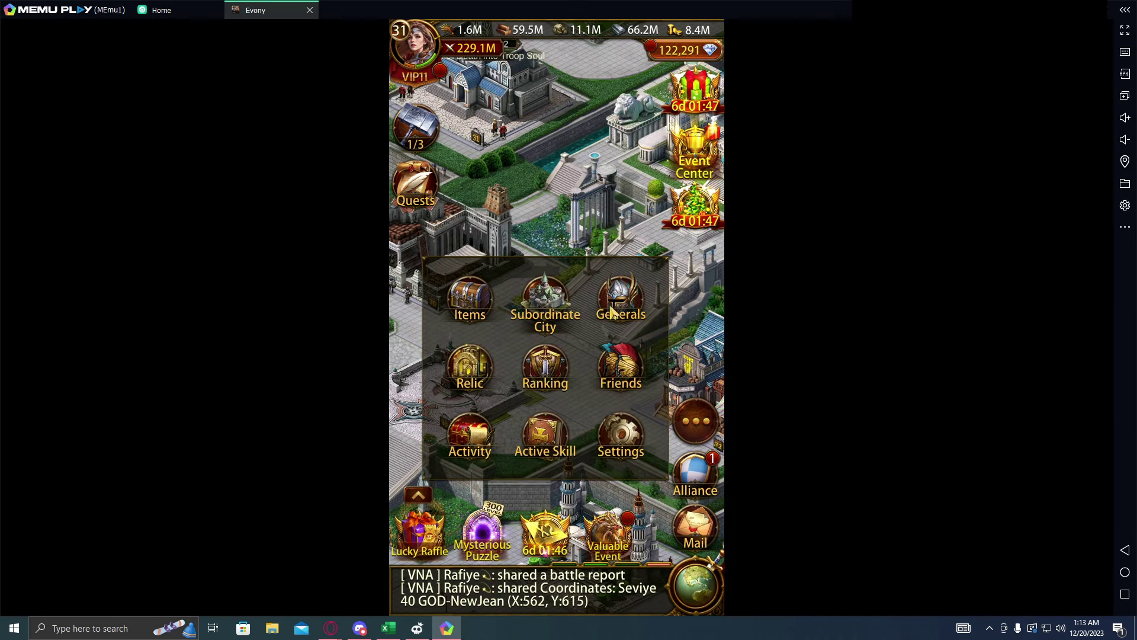
{"action": "left_click", "coordinate": [629, 283]}
{"action": "left_click", "coordinate": [632, 286]}
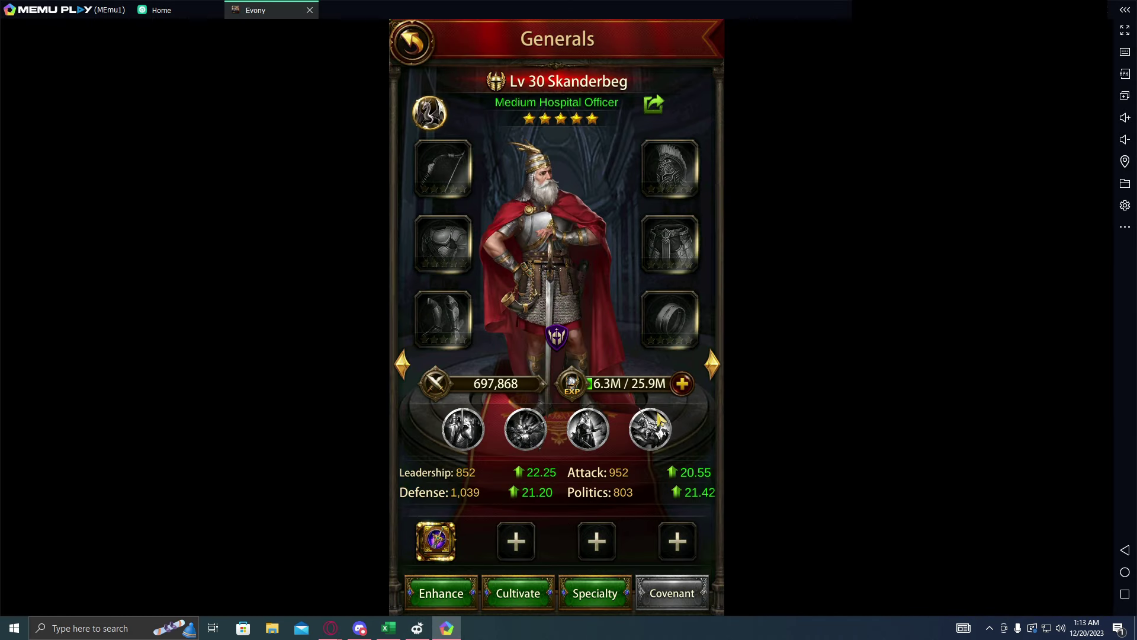
{"action": "left_click", "coordinate": [409, 43]}
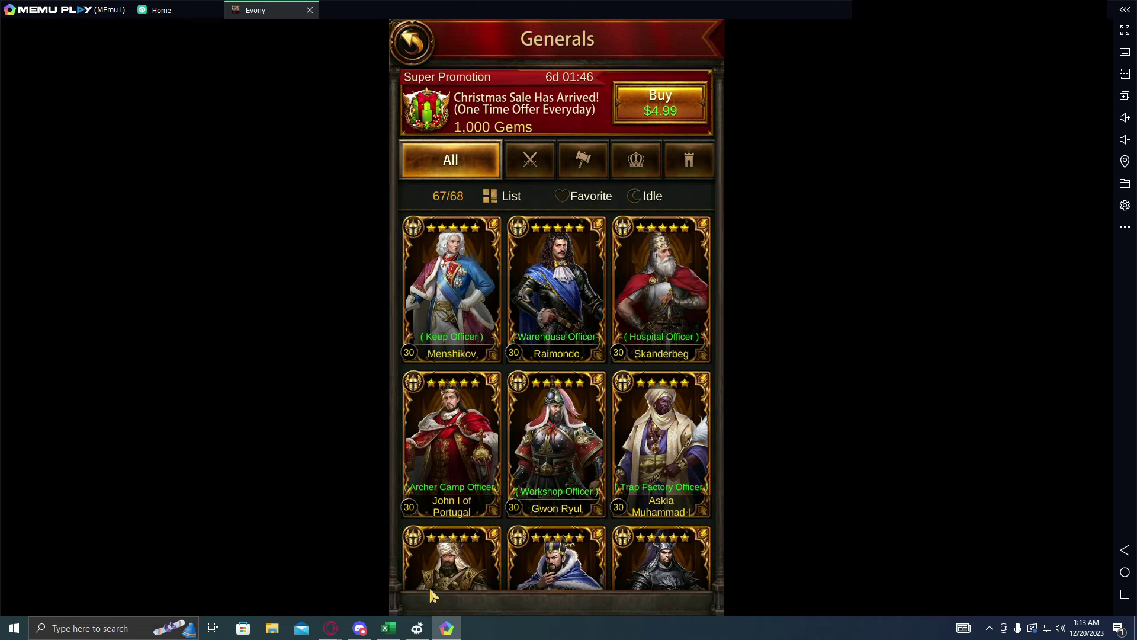
{"action": "key", "text": "alt+Tab"}
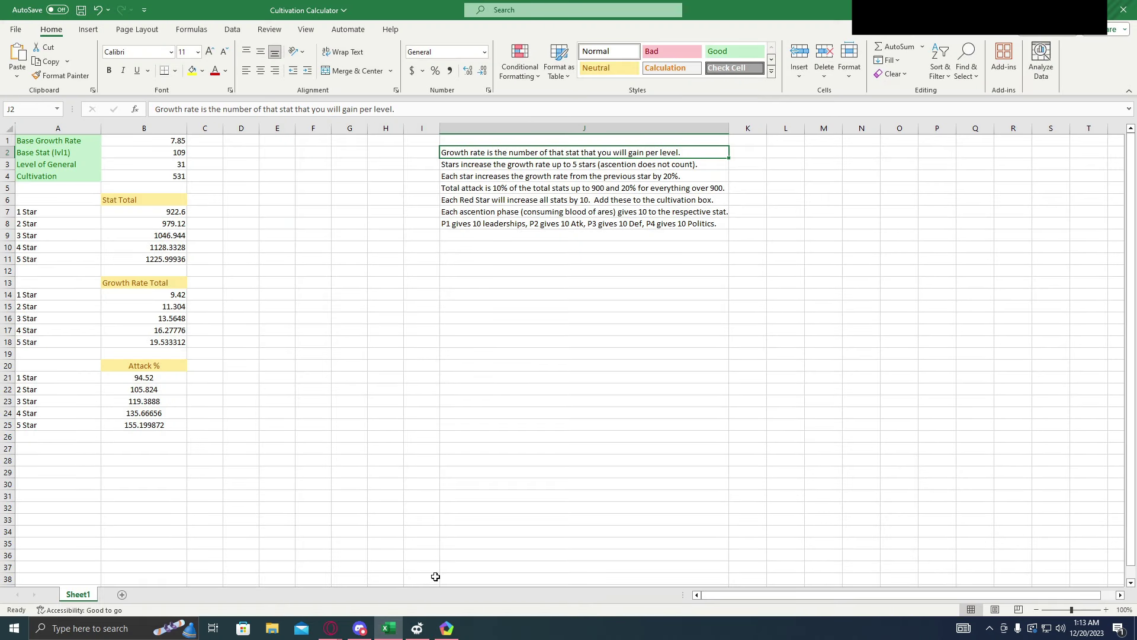
Step: Read the star growth, total attack, Red Star, ascension phase and P1–P4 notes in J3–J8
{"action": "left_click", "coordinate": [475, 166]}
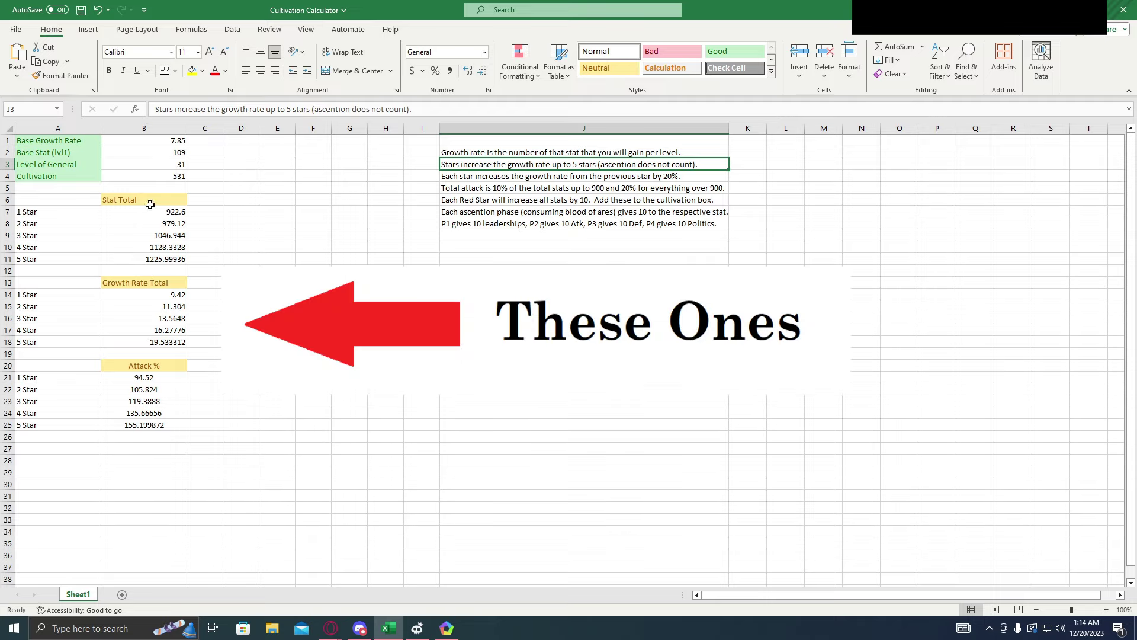
{"action": "left_click", "coordinate": [467, 190]}
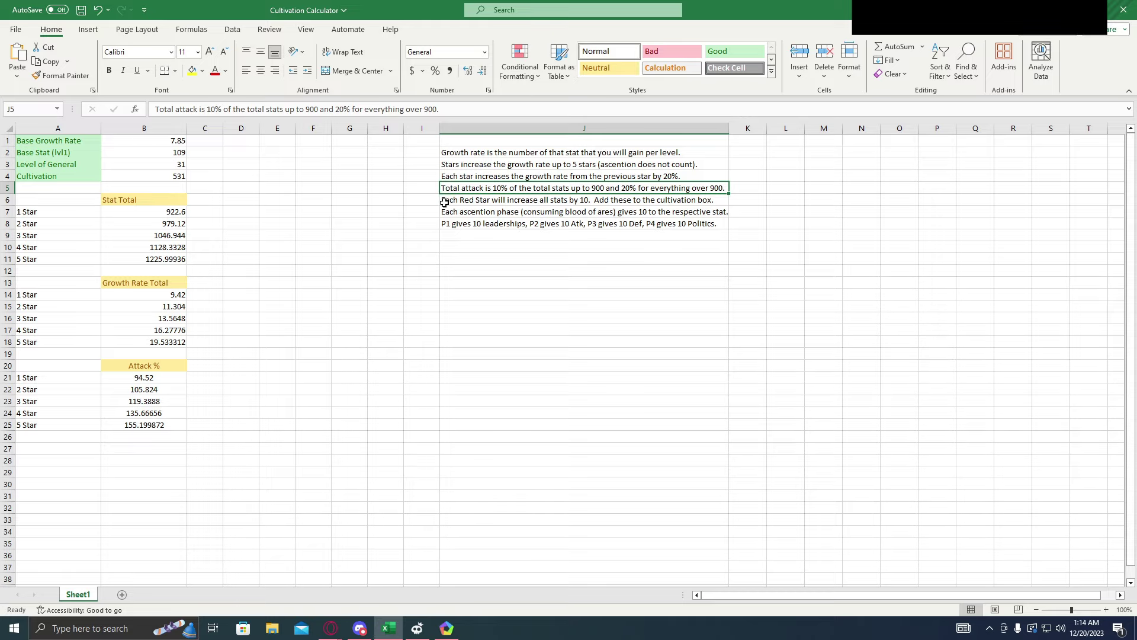
{"action": "left_click", "coordinate": [444, 202]}
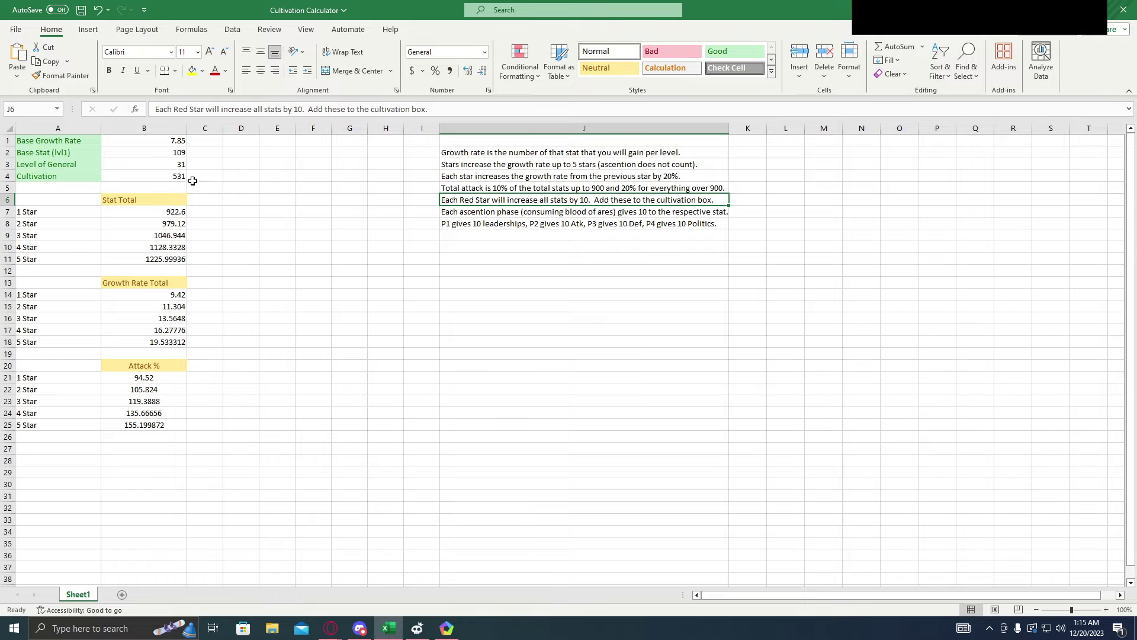
{"action": "left_click", "coordinate": [467, 212]}
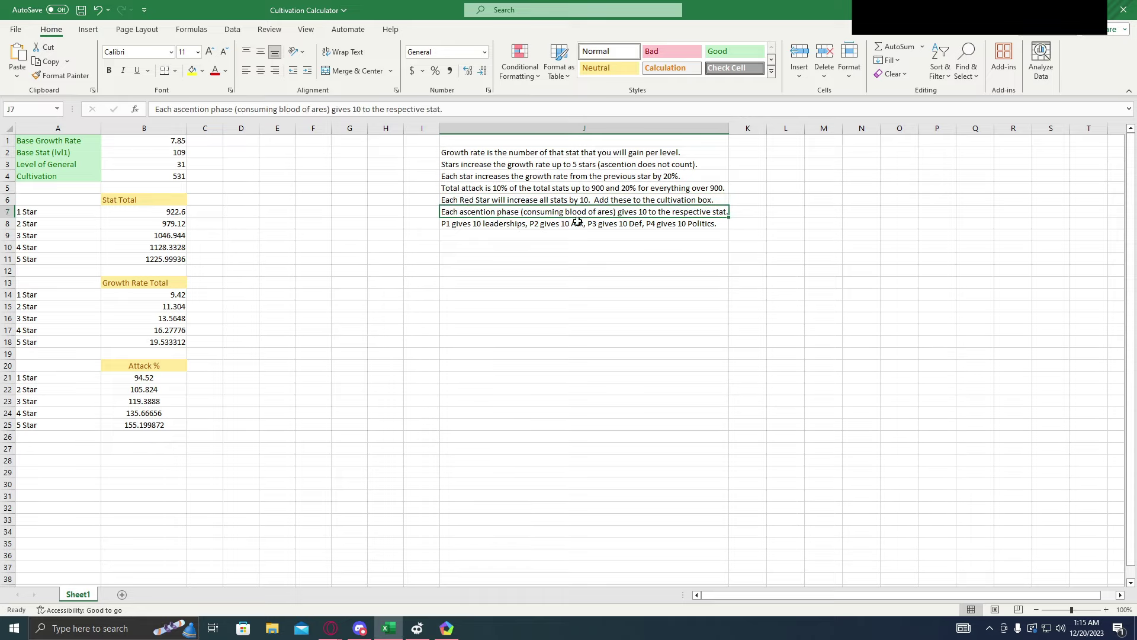
{"action": "left_click", "coordinate": [463, 235]}
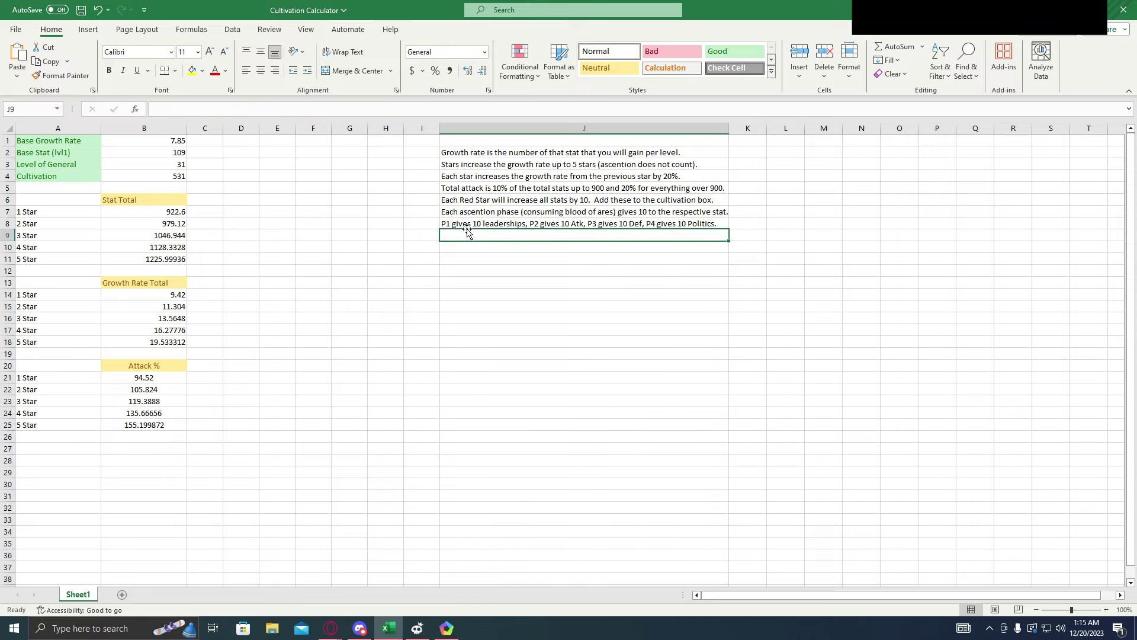
{"action": "left_click", "coordinate": [481, 222]}
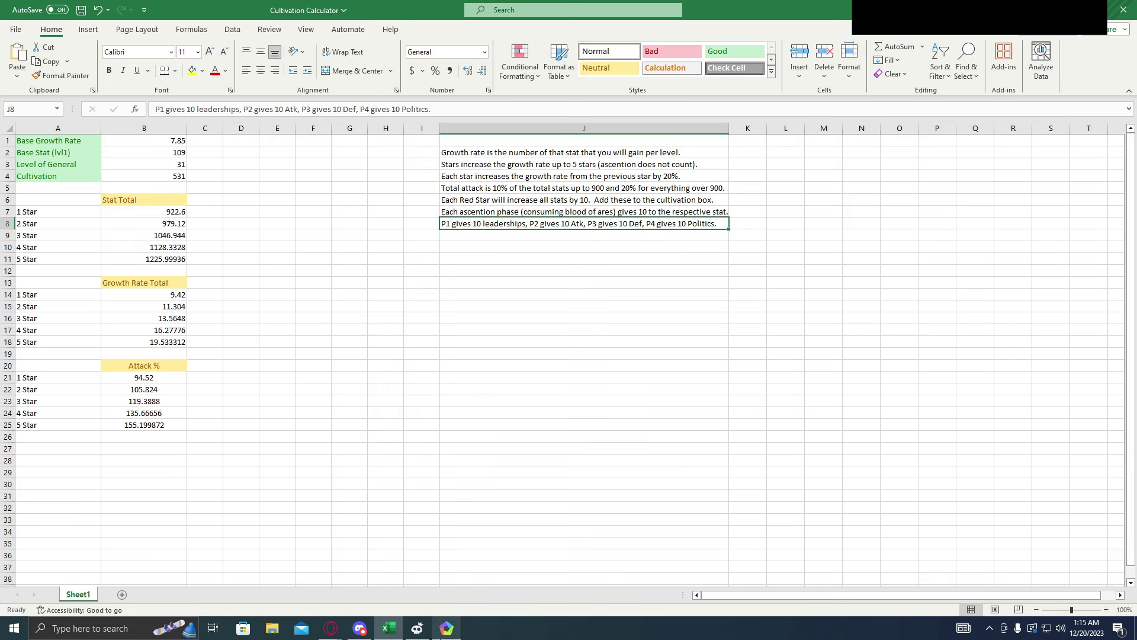
{"action": "left_click", "coordinate": [446, 635]}
{"action": "scroll", "coordinate": [547, 260], "scroll_direction": "down", "scroll_amount": 10}
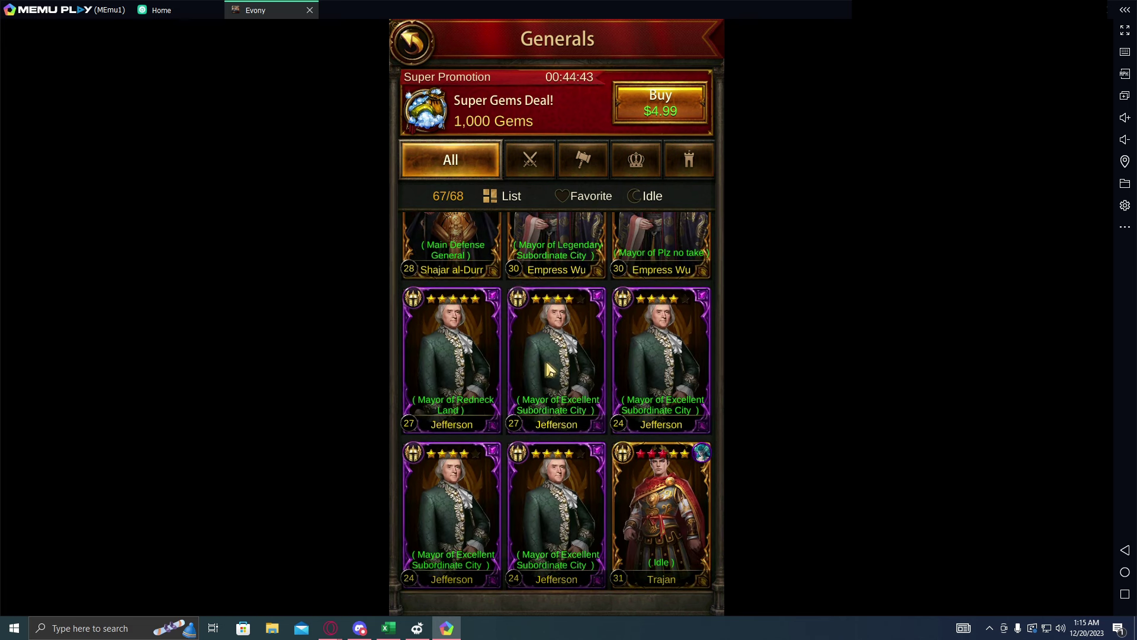
Step: Review Trajan's Lv 31 details and ascension page, then close back to the city view
{"action": "left_click", "coordinate": [661, 409]}
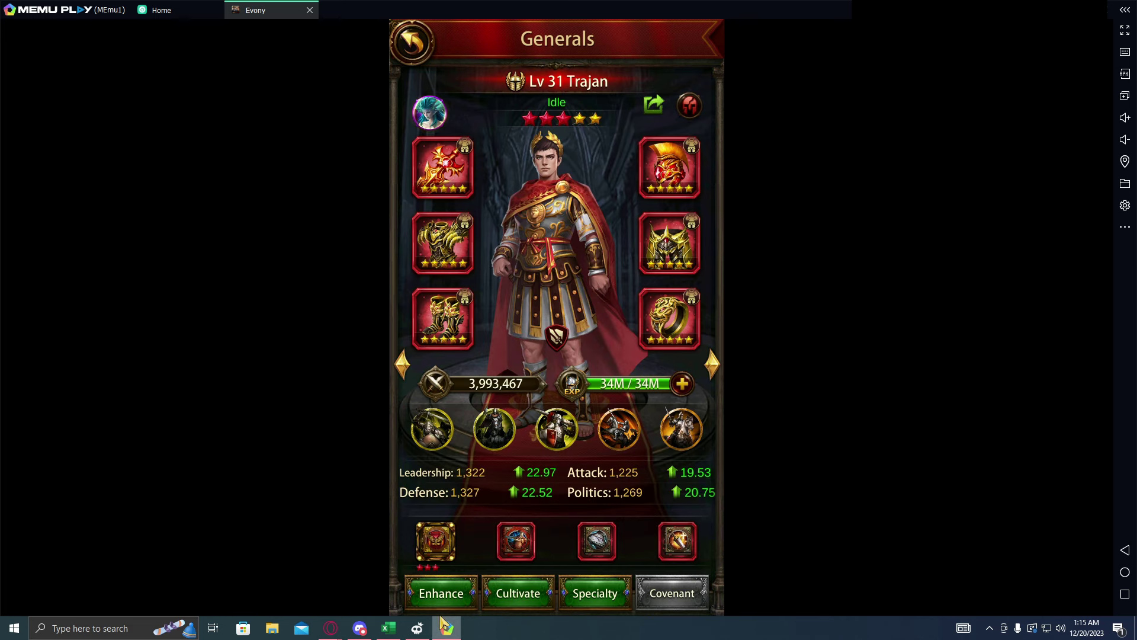
{"action": "left_click", "coordinate": [448, 597]}
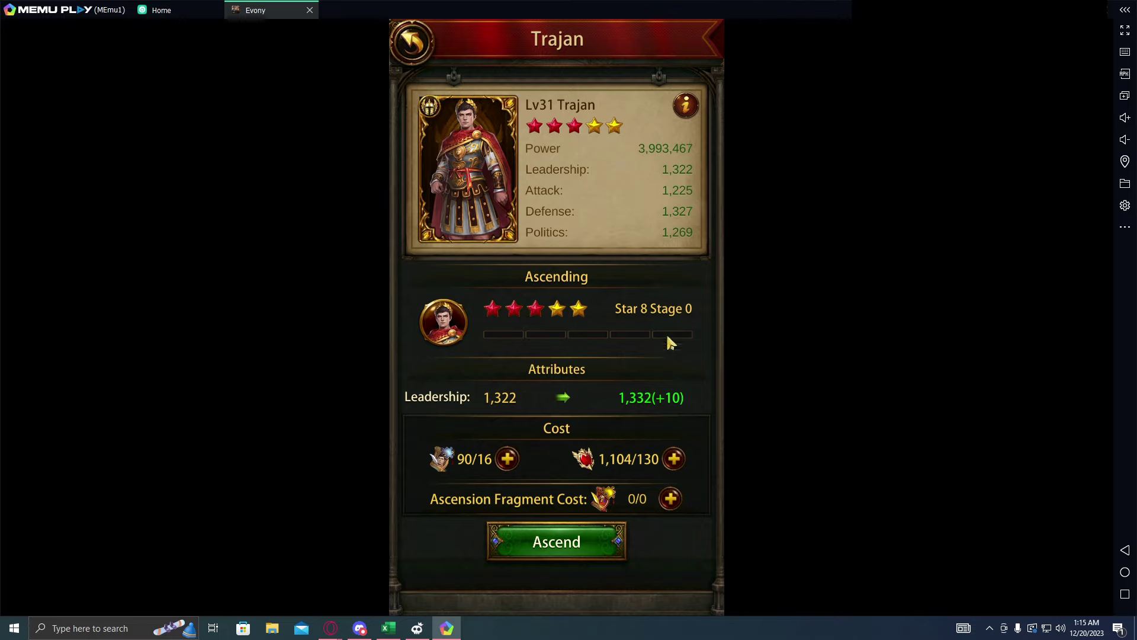
{"action": "left_click", "coordinate": [425, 53]}
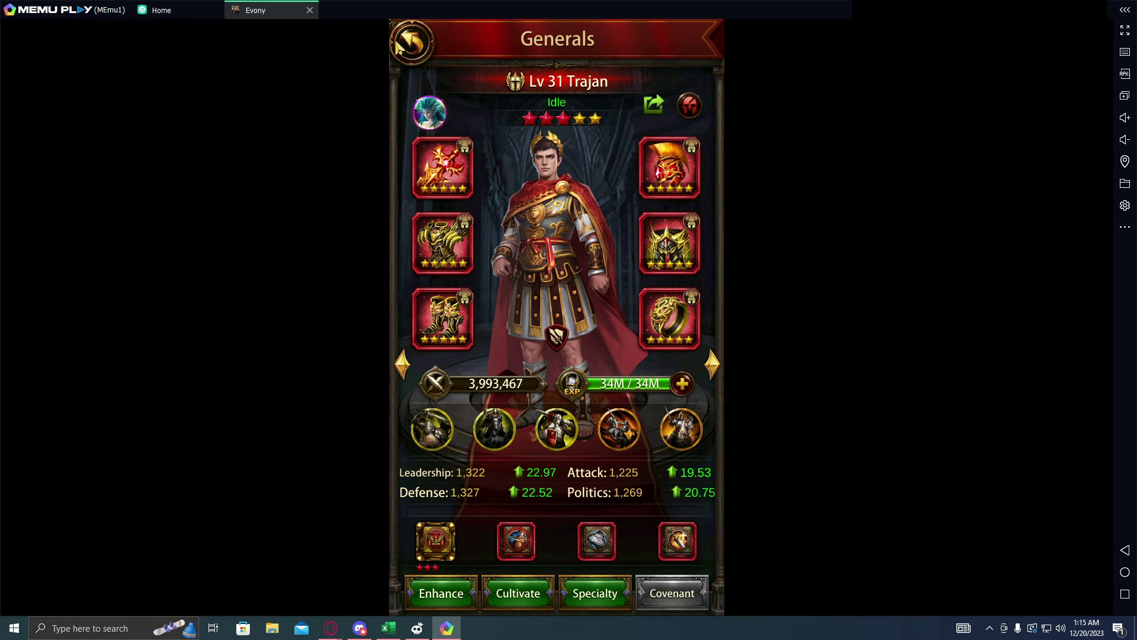
{"action": "key", "text": "Escape"}
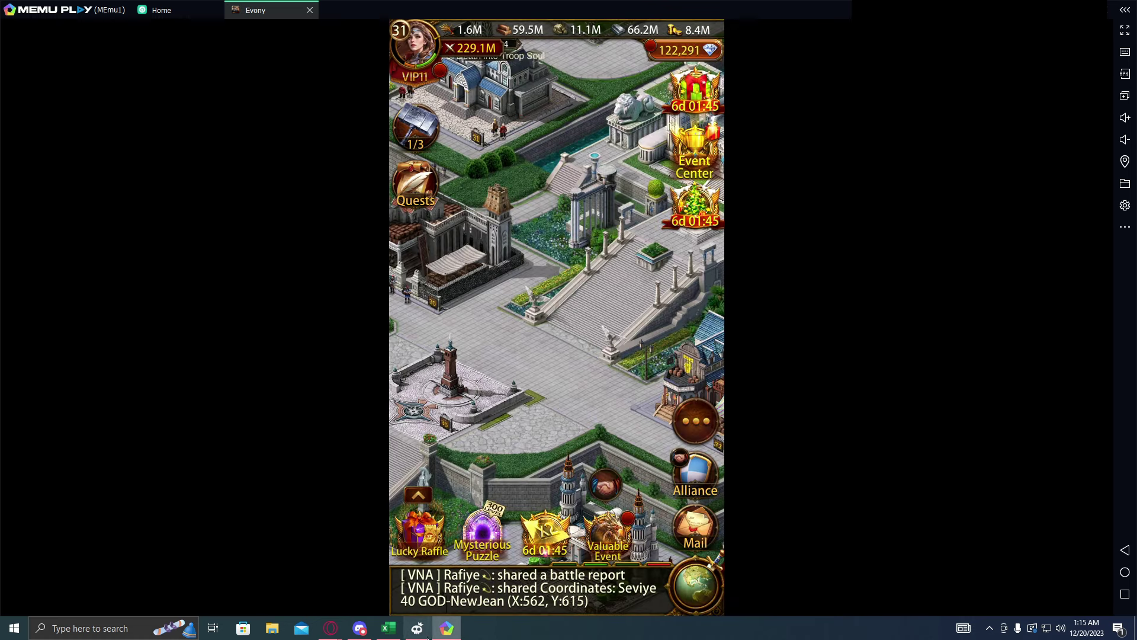
Step: Check the 7.85 base growth rate in cell B1, then bring up Trajan's guide in Opera
{"action": "left_click", "coordinate": [389, 628]}
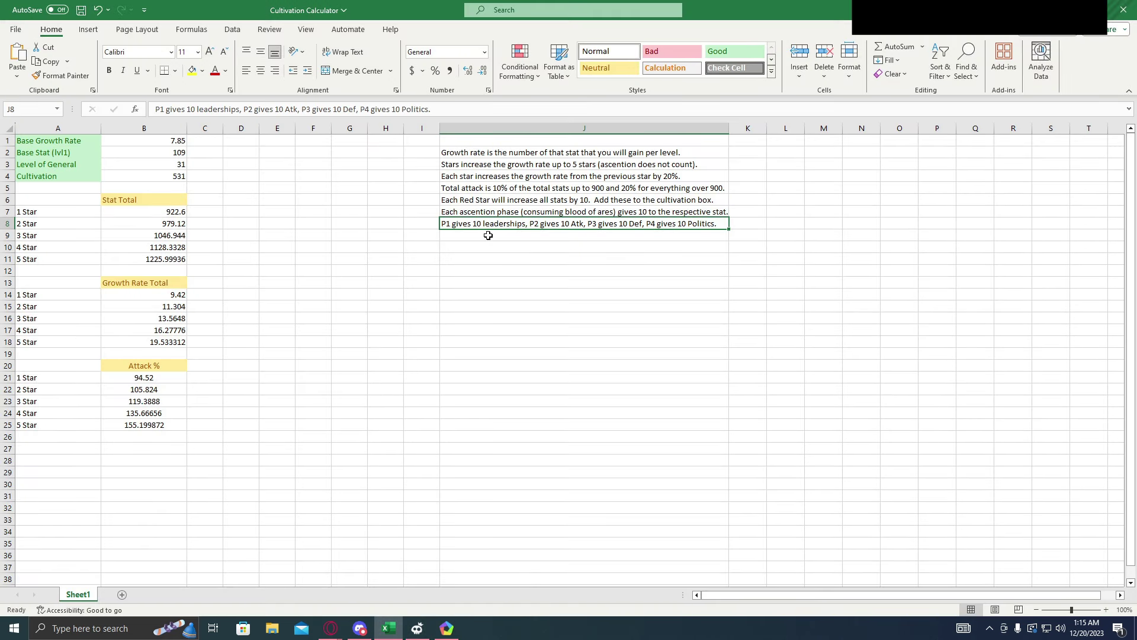
{"action": "left_click", "coordinate": [420, 236]}
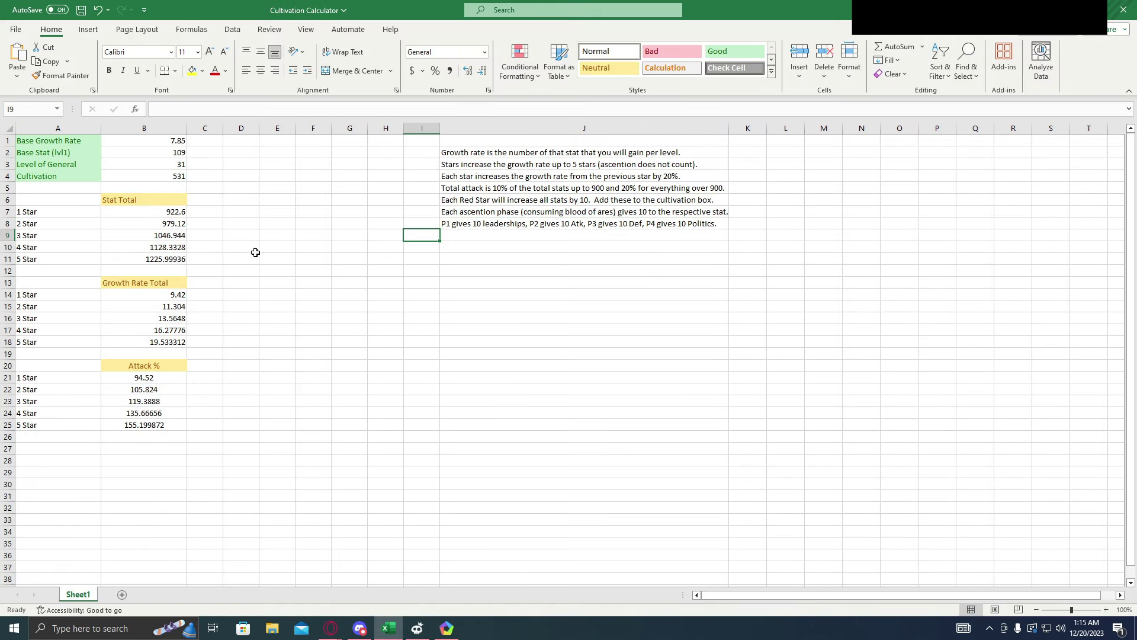
{"action": "left_click", "coordinate": [152, 139]}
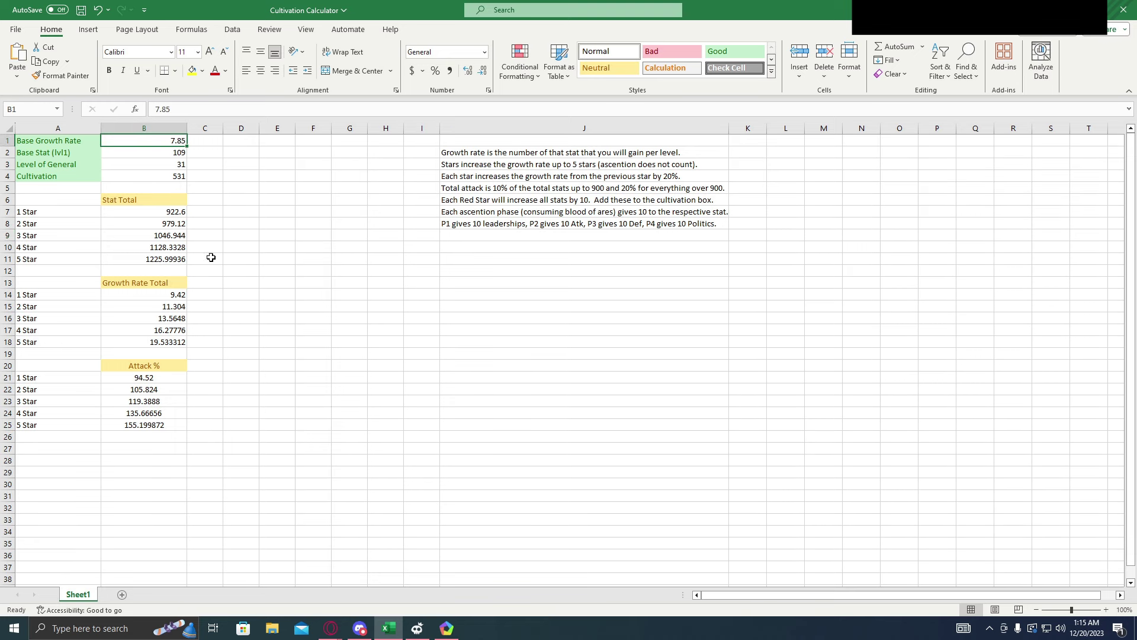
{"action": "mouse_move", "coordinate": [331, 634]}
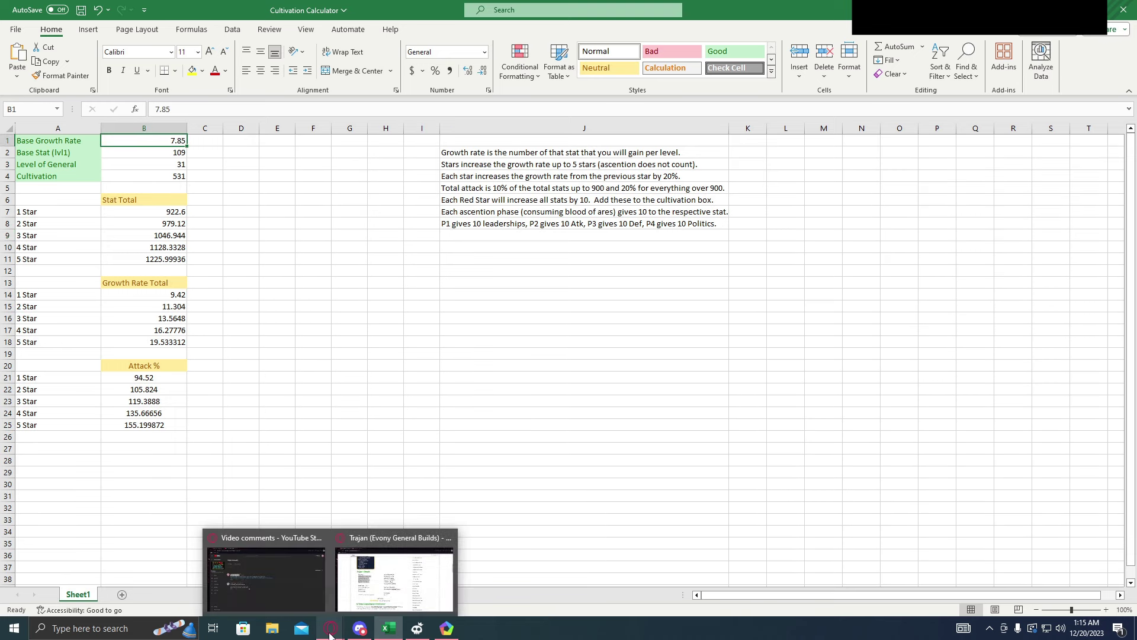
{"action": "left_click", "coordinate": [363, 589]}
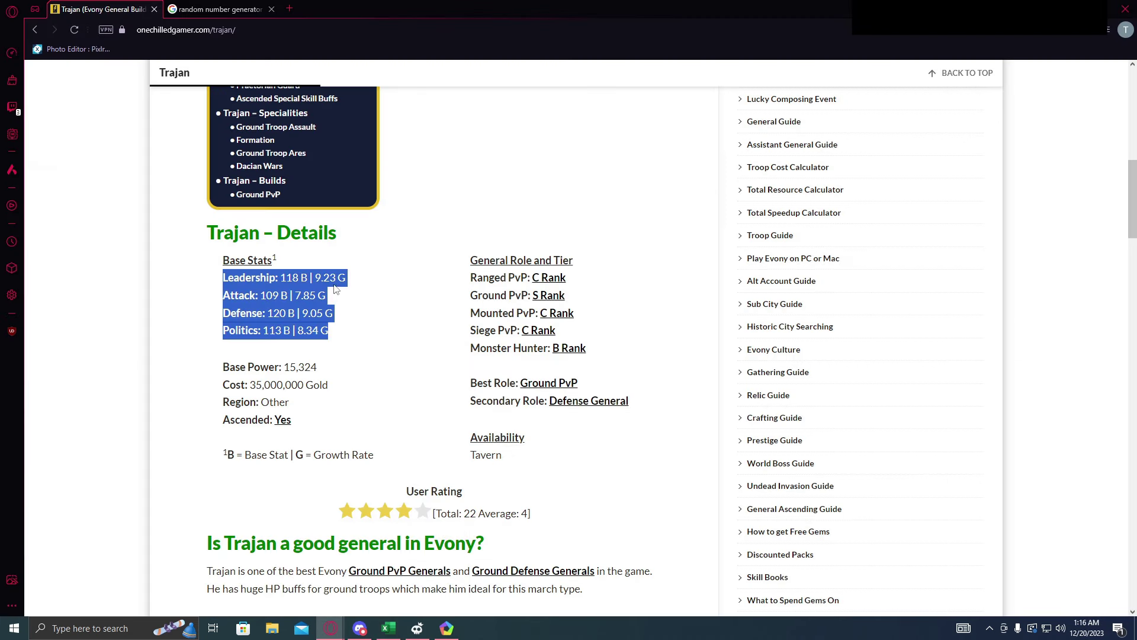
Step: Highlight Trajan's Attack base stat 109 and 7.85 growth on the guide, then return to Excel
{"action": "left_click", "coordinate": [375, 353]}
{"action": "scroll", "coordinate": [379, 362], "scroll_direction": "up", "scroll_amount": 10}
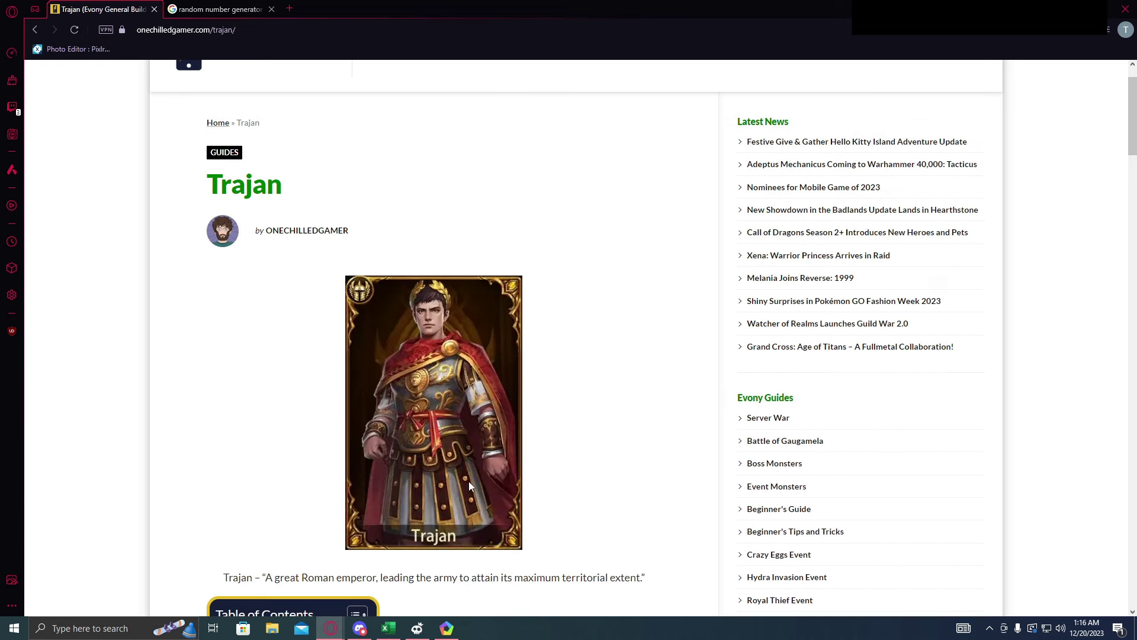
{"action": "scroll", "coordinate": [469, 486], "scroll_direction": "down", "scroll_amount": 9}
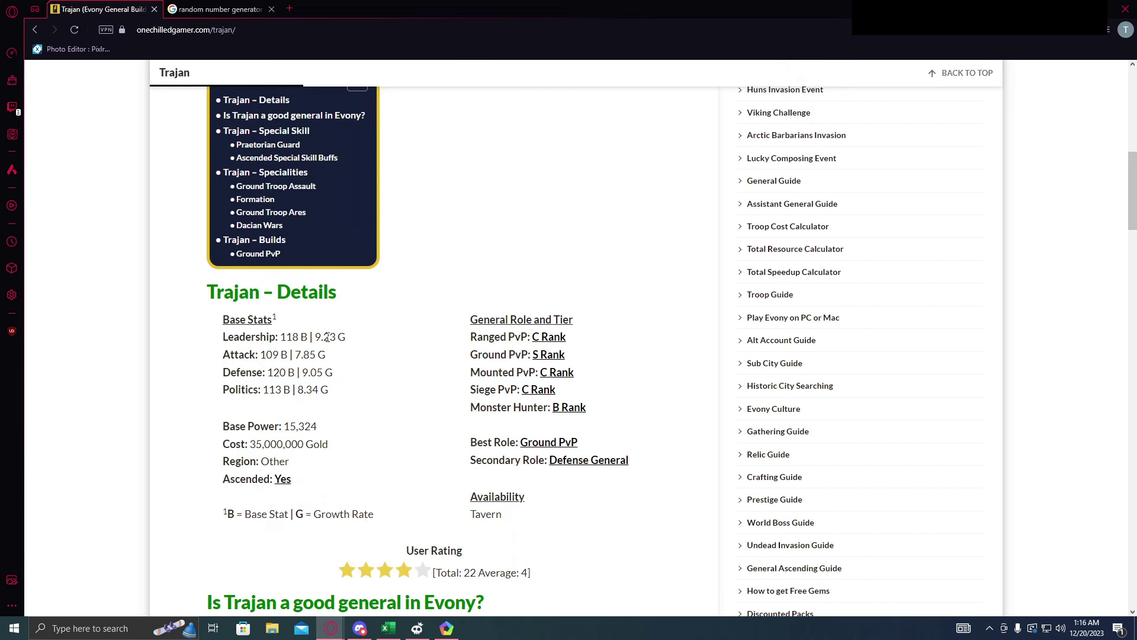
{"action": "left_click_drag", "start_coordinate": [335, 360], "coordinate": [261, 355]}
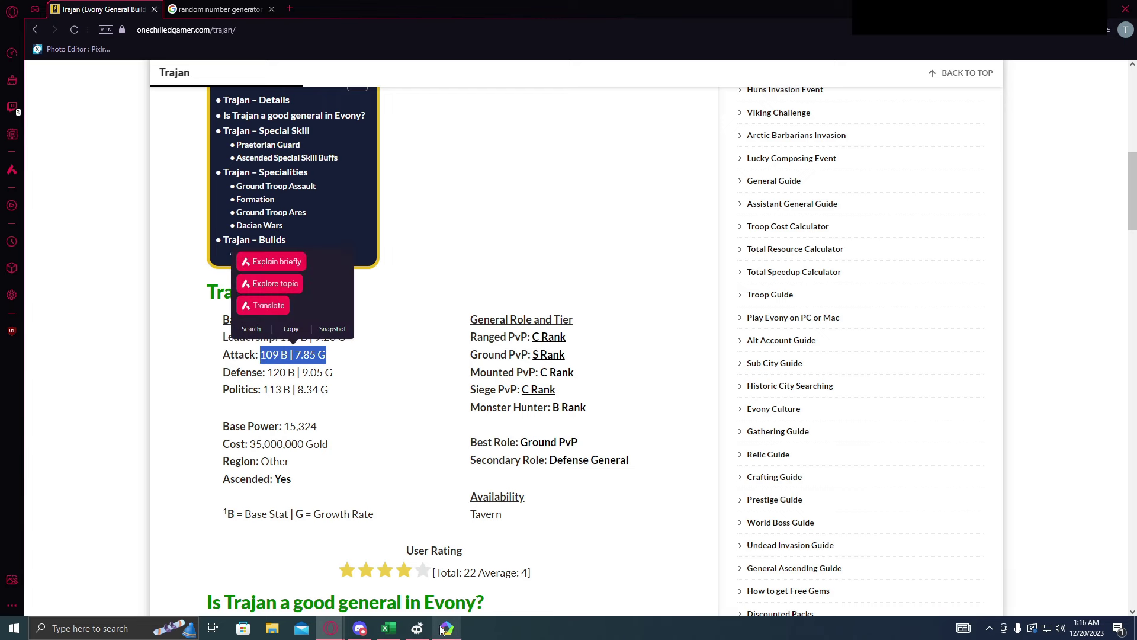
{"action": "left_click", "coordinate": [391, 629]}
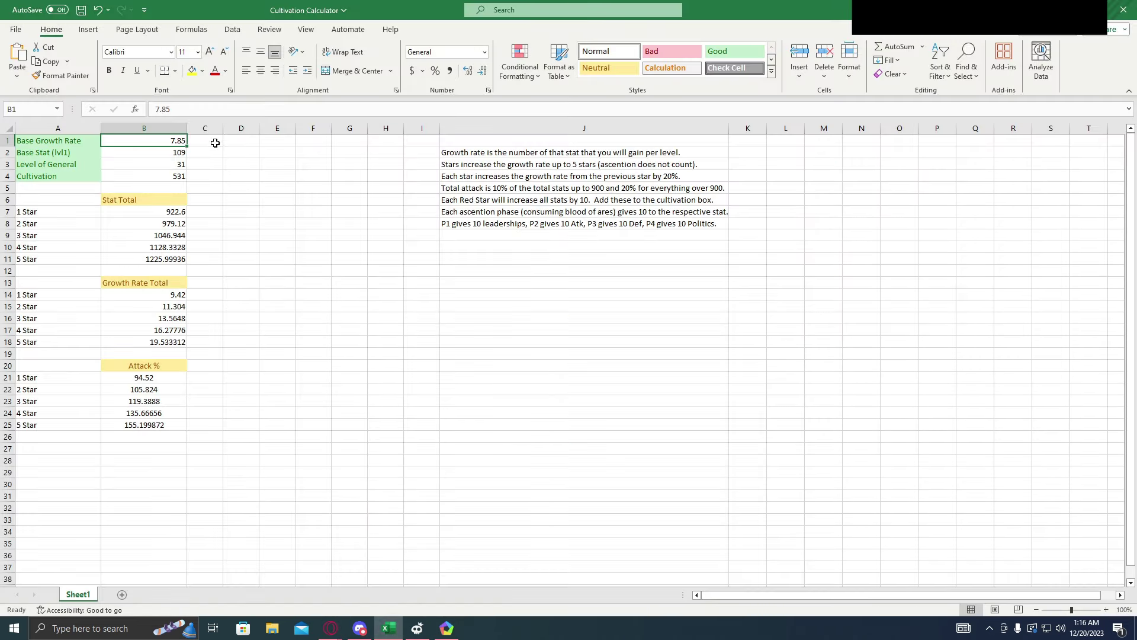
Step: Inspect Base Stat 109, Level 31, Cultivation 531 and the 5-star Attack % IF formula in B25
{"action": "left_click", "coordinate": [144, 155]}
{"action": "left_click", "coordinate": [151, 167]}
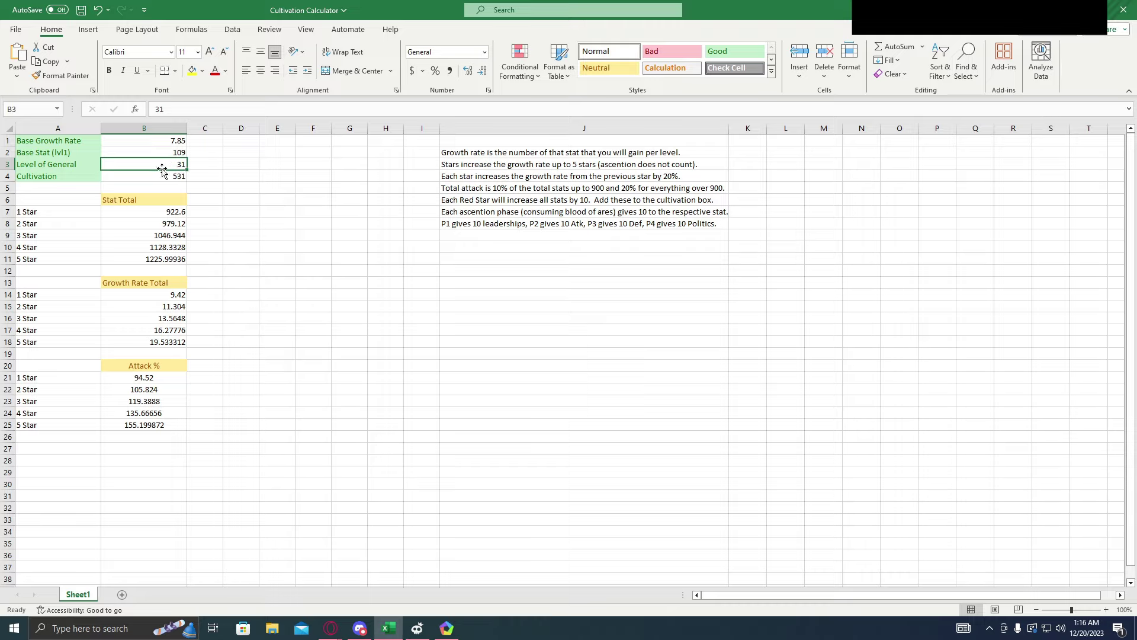
{"action": "left_click", "coordinate": [152, 172]}
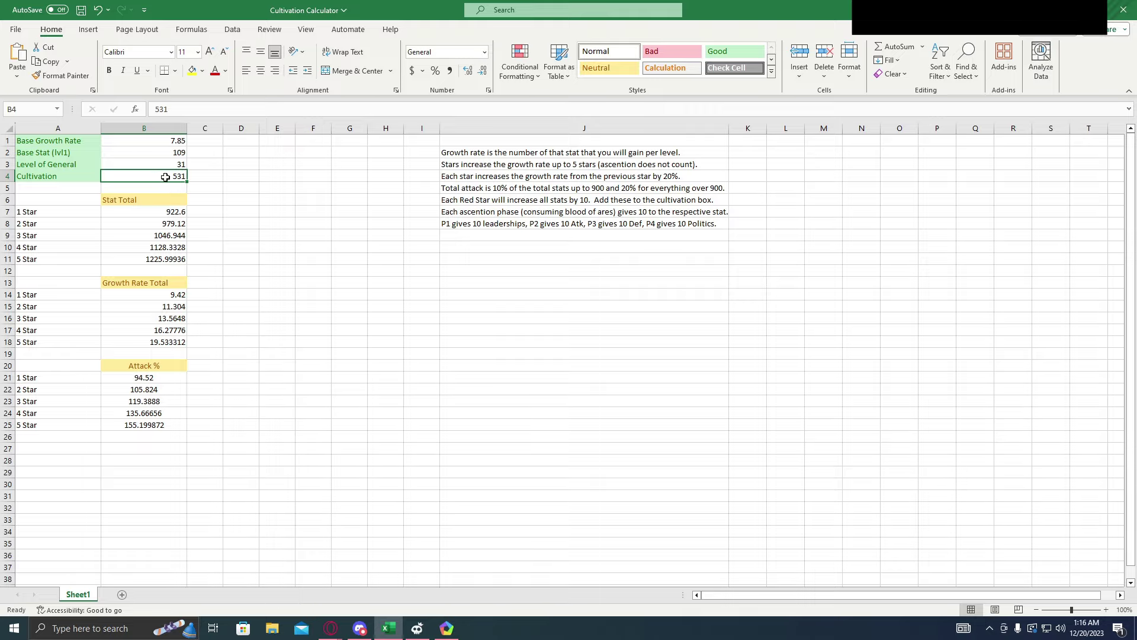
{"action": "left_click", "coordinate": [211, 188]}
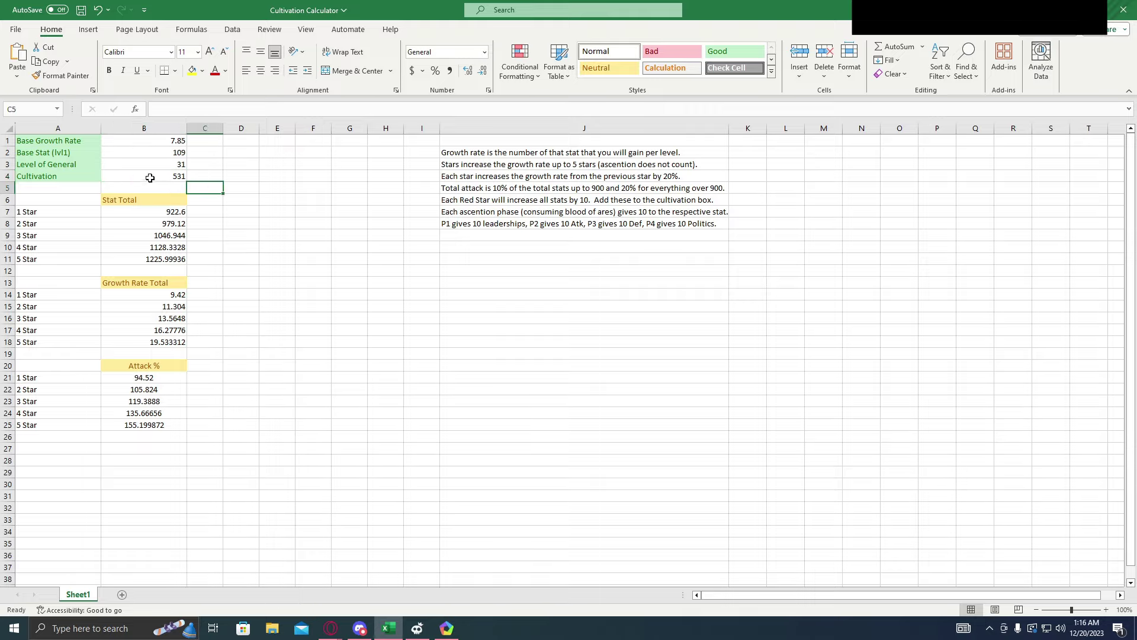
{"action": "left_click", "coordinate": [169, 423]}
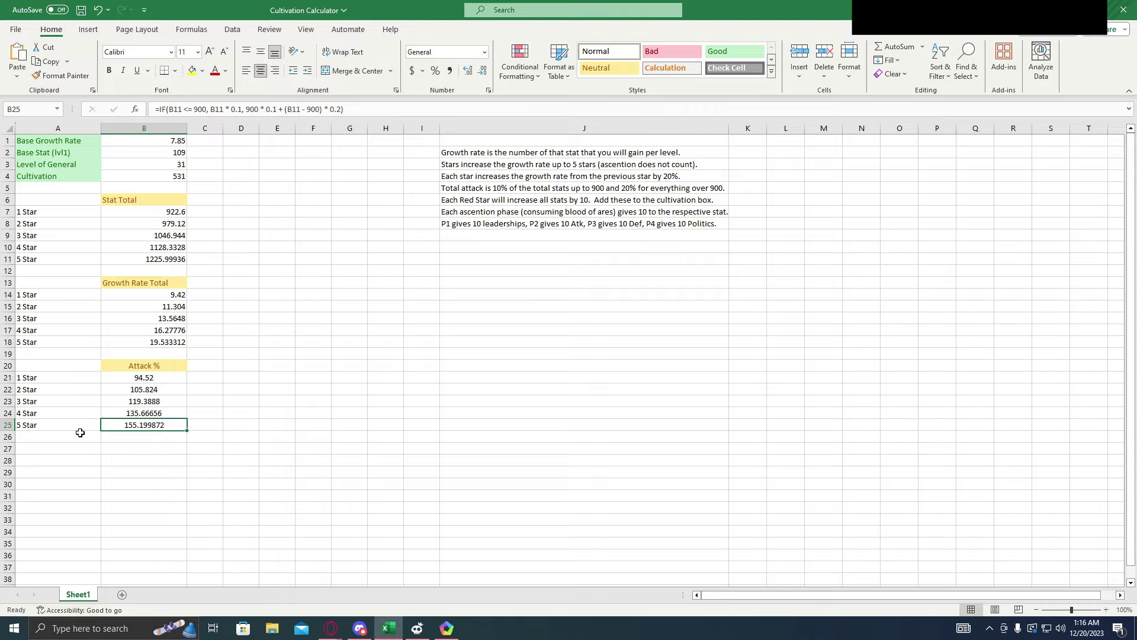
{"action": "left_click", "coordinate": [447, 627]}
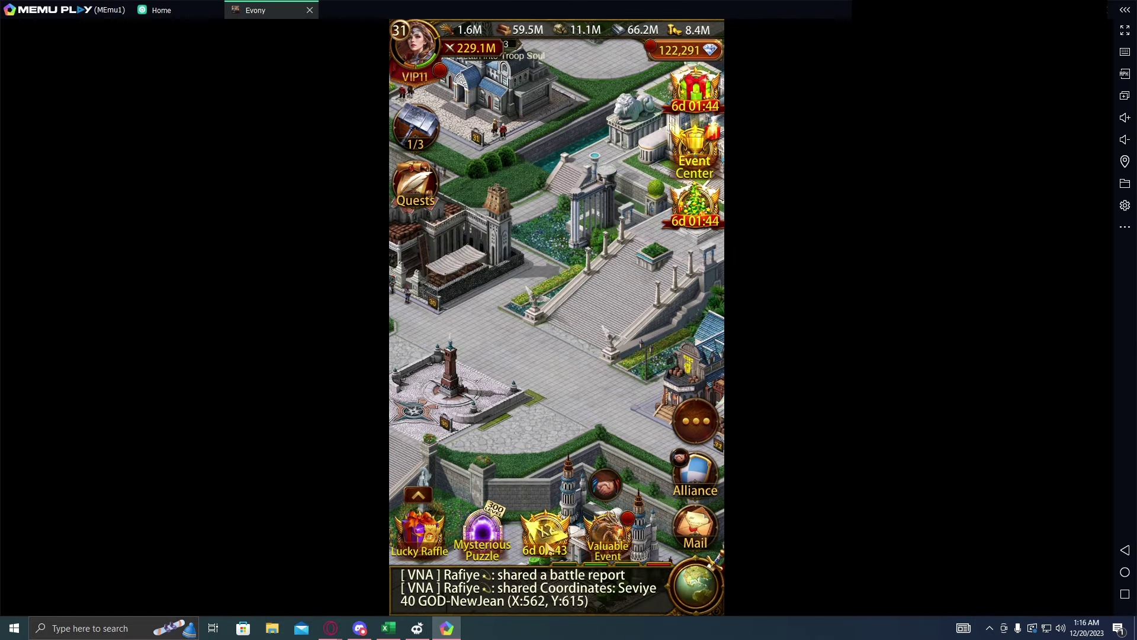
Step: Open Trajan's Cultivate page from Evony's Generals list to see his 1,225 Attack and bonuses
{"action": "left_click", "coordinate": [696, 421]}
{"action": "left_click", "coordinate": [619, 302]}
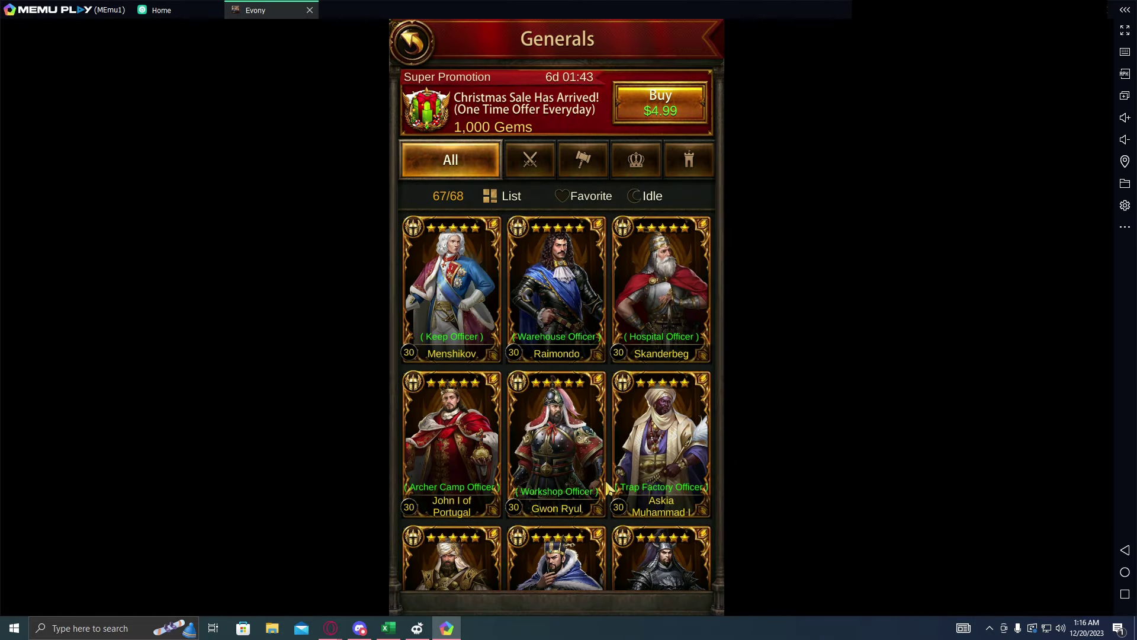
{"action": "scroll", "coordinate": [610, 242], "scroll_direction": "down", "scroll_amount": 3}
{"action": "scroll", "coordinate": [610, 243], "scroll_direction": "down", "scroll_amount": 5}
{"action": "left_click", "coordinate": [639, 314]}
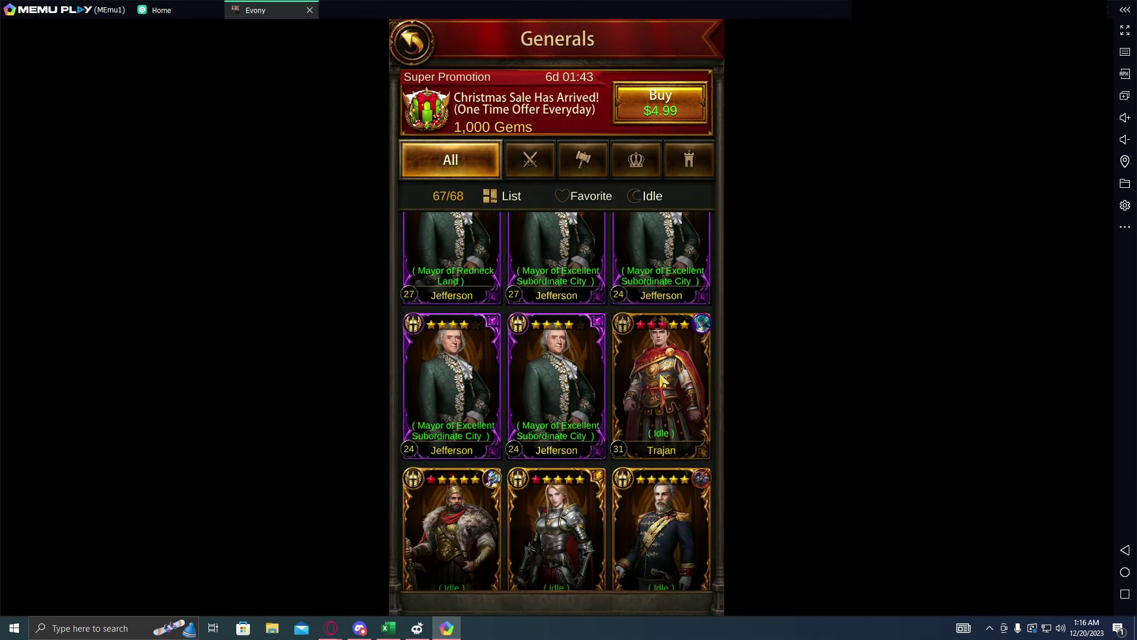
{"action": "left_click", "coordinate": [516, 593]}
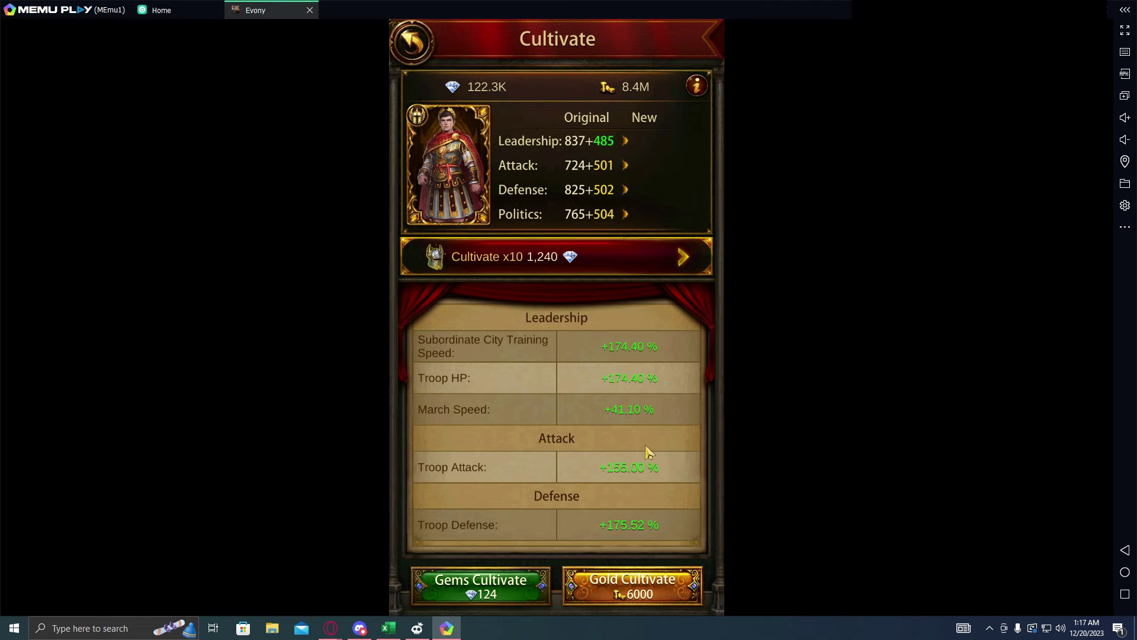
Step: Back out of Trajan's screens to the city view and minimize MEmu Play
{"action": "left_click", "coordinate": [414, 45]}
{"action": "left_click", "coordinate": [418, 48]}
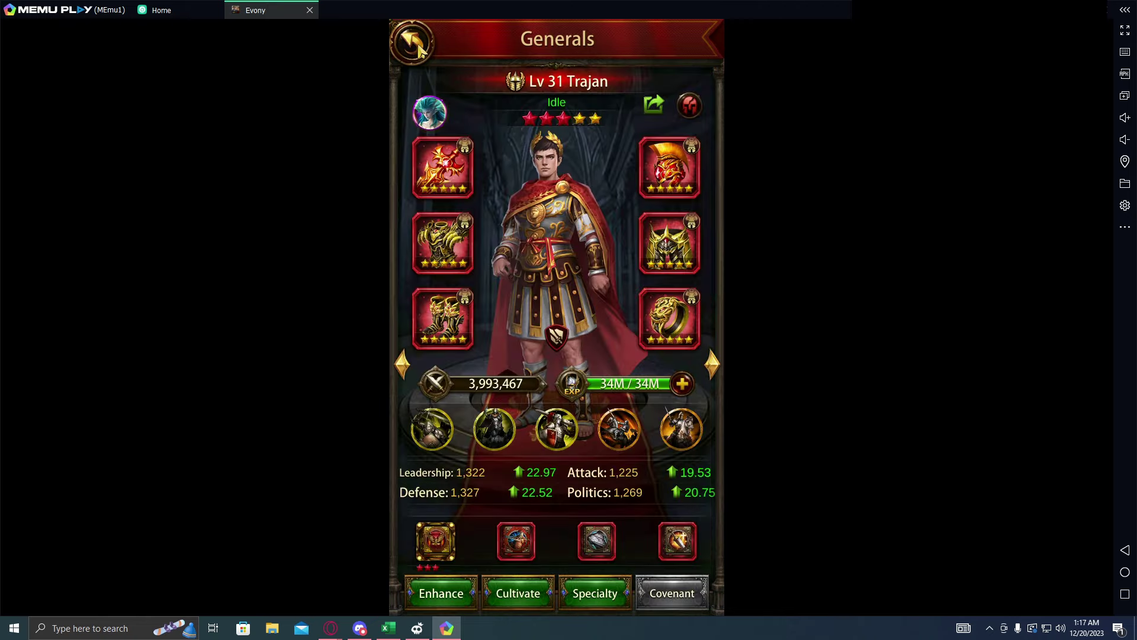
{"action": "left_click", "coordinate": [416, 50]}
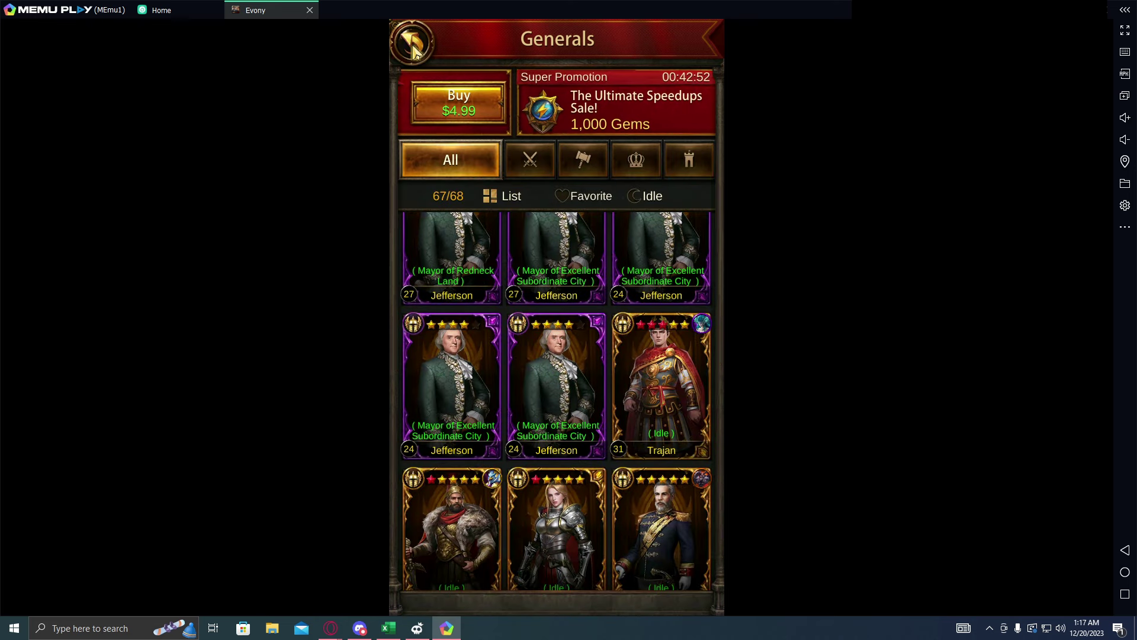
{"action": "left_click", "coordinate": [415, 50]}
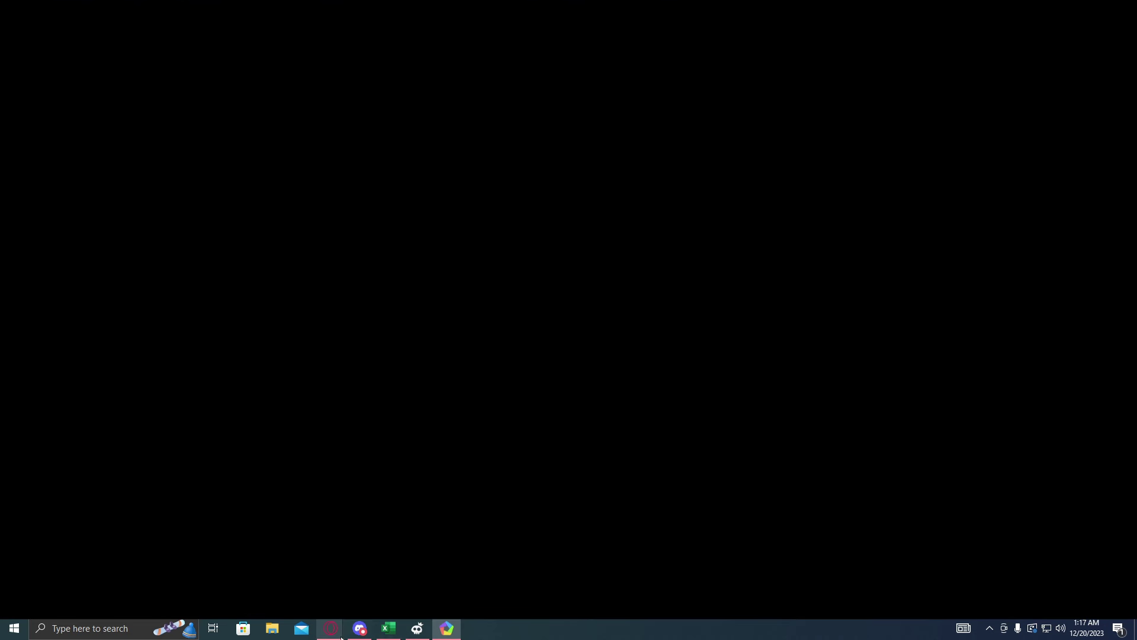
Step: Draw a Google random number from 1 to 67 in Opera (result 15), then return to Evony
{"action": "left_click", "coordinate": [342, 638]}
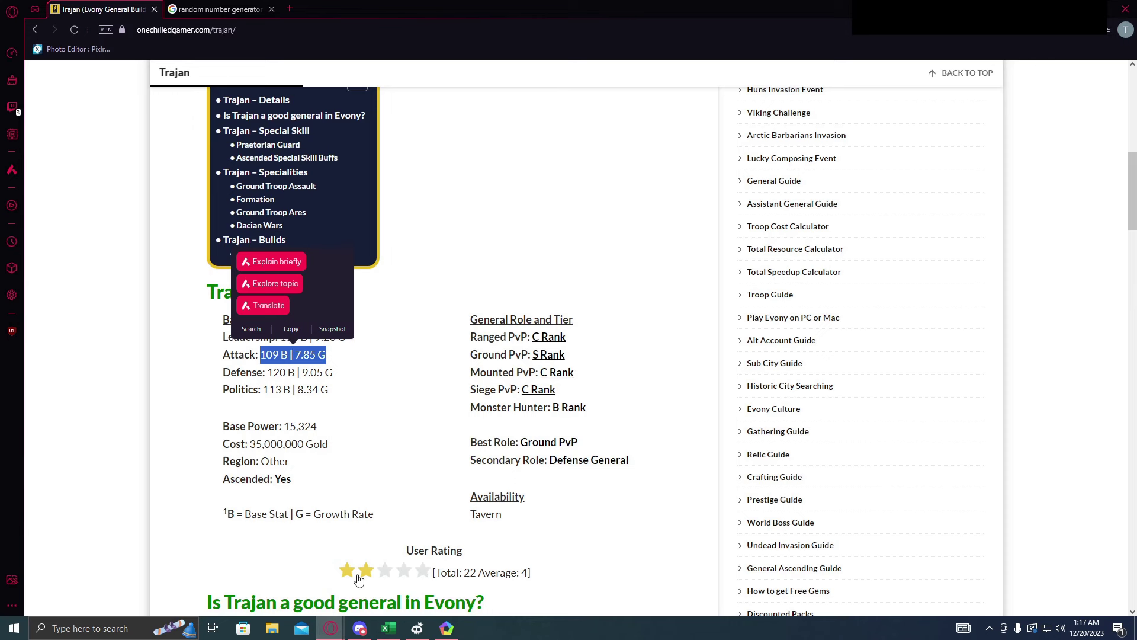
{"action": "left_click", "coordinate": [264, 5]}
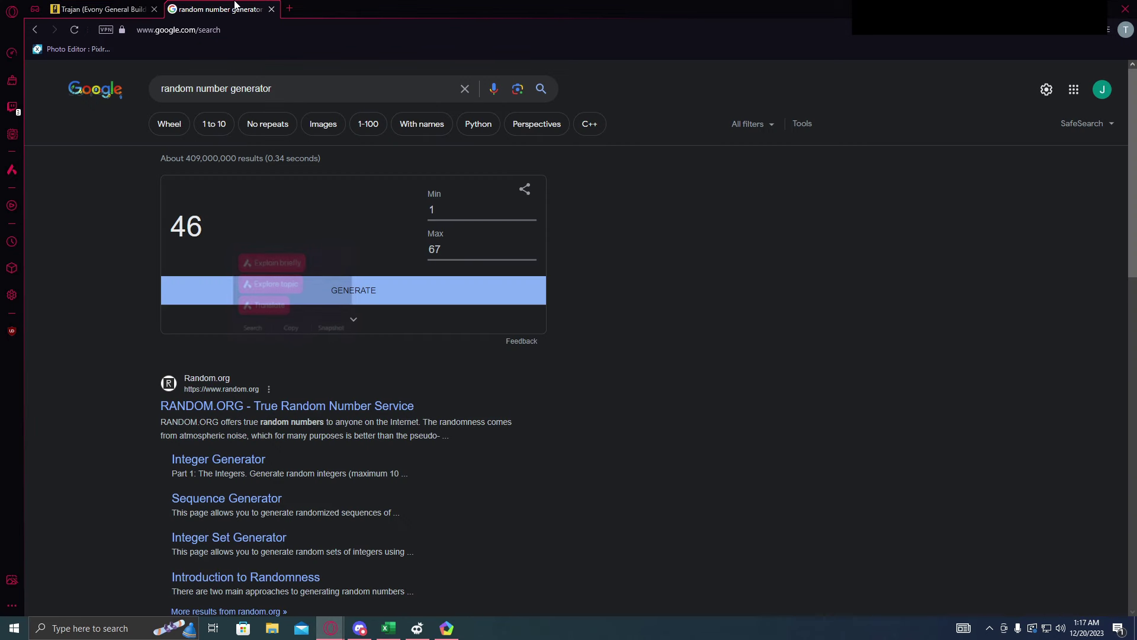
{"action": "left_click", "coordinate": [366, 299]}
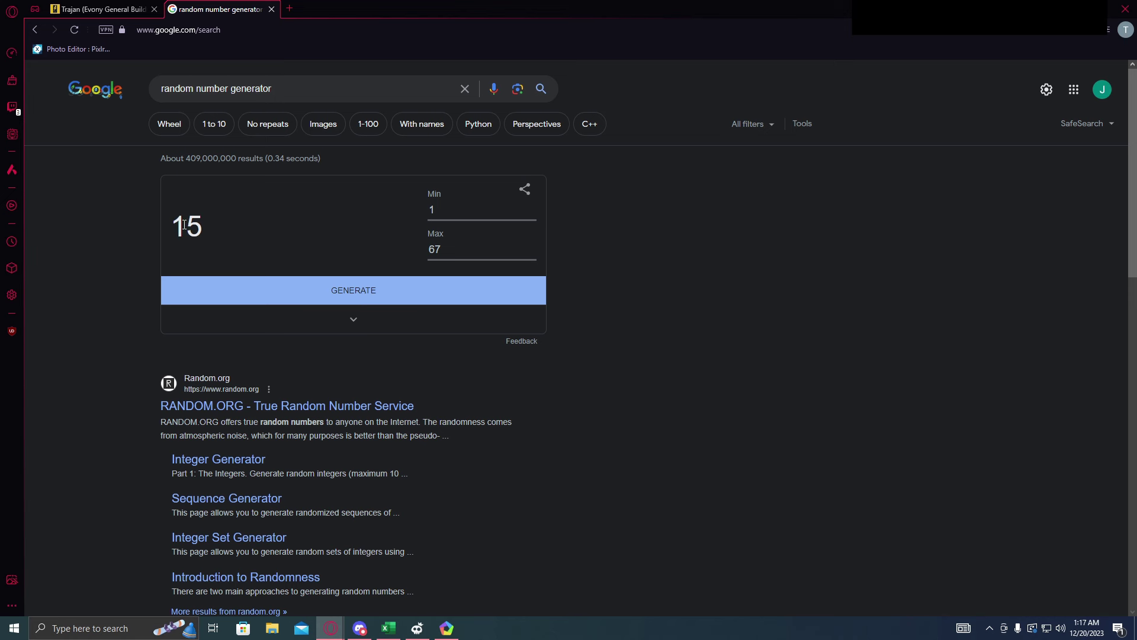
{"action": "left_click", "coordinate": [446, 628]}
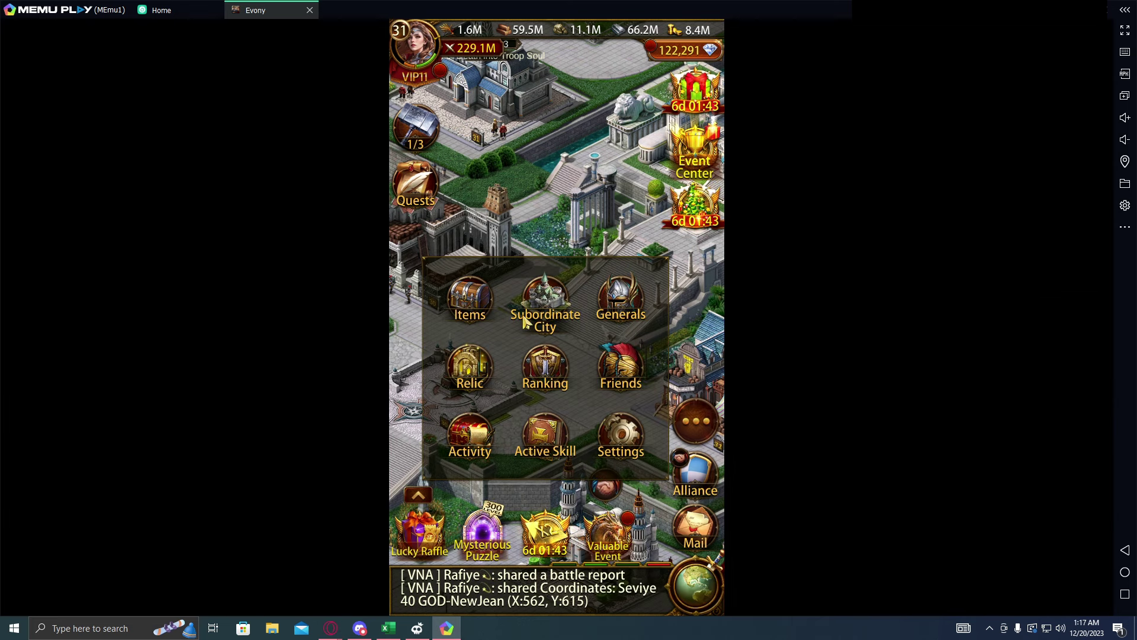
Step: Open the 15th general, Lv 24 Jefferson, from Evony's Generals grid
{"action": "left_click", "coordinate": [621, 299]}
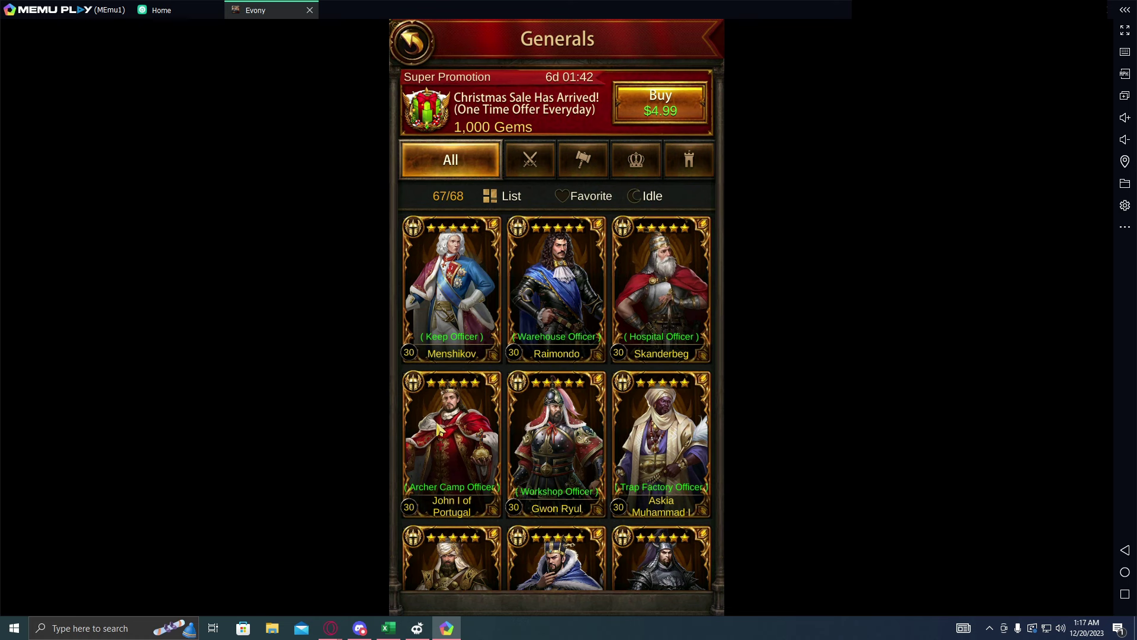
{"action": "scroll", "coordinate": [439, 428], "scroll_direction": "down", "scroll_amount": 5}
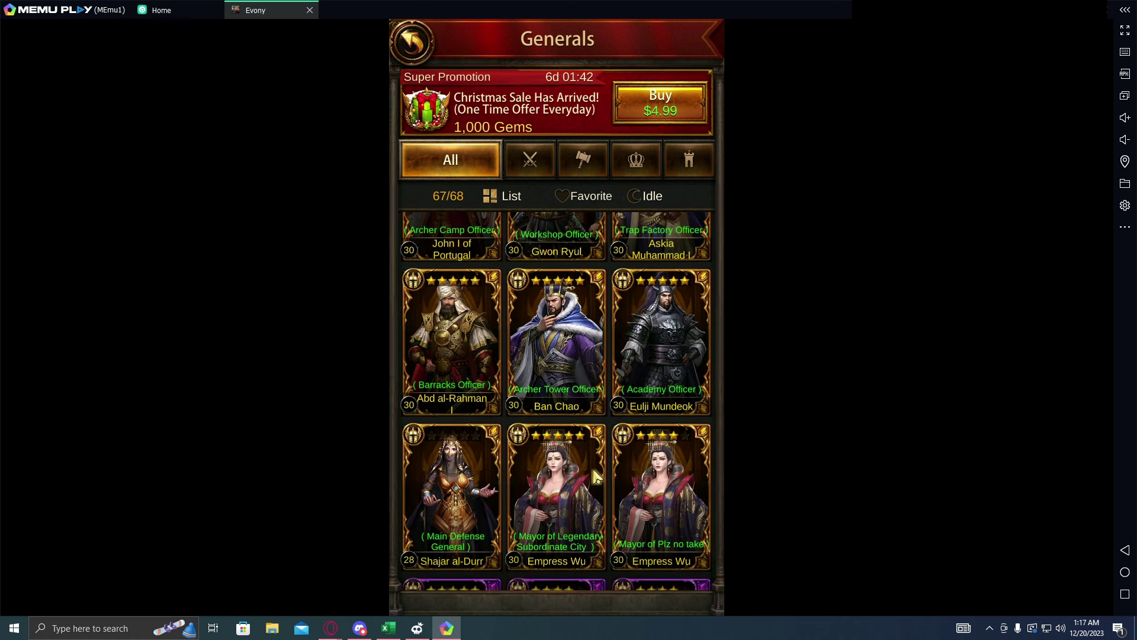
{"action": "scroll", "coordinate": [595, 474], "scroll_direction": "down", "scroll_amount": 6}
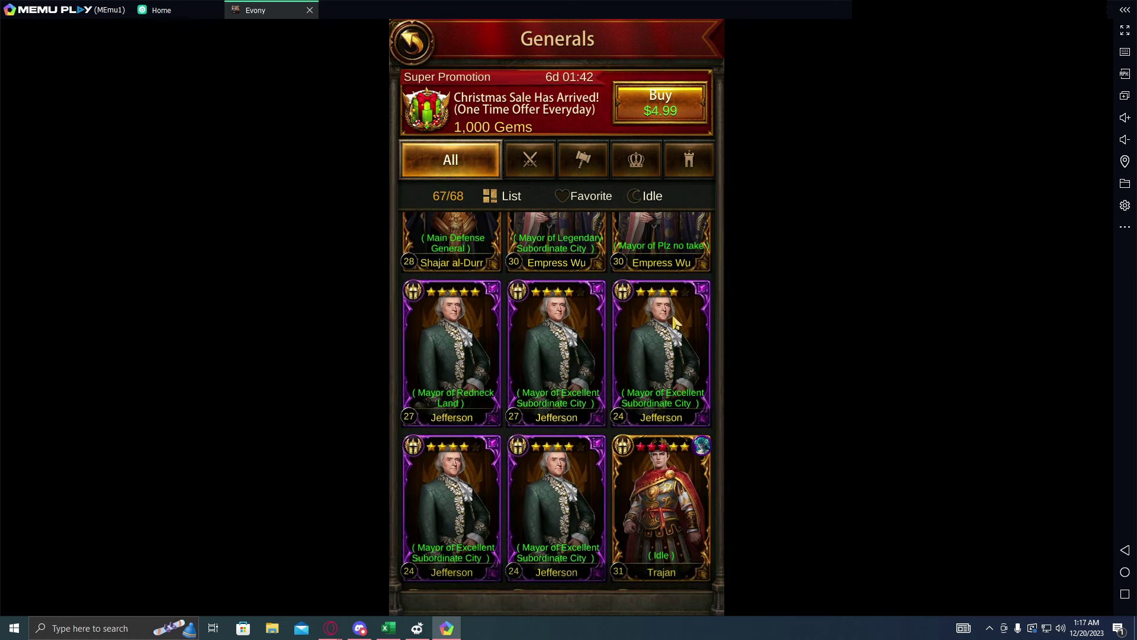
{"action": "left_click", "coordinate": [674, 322]}
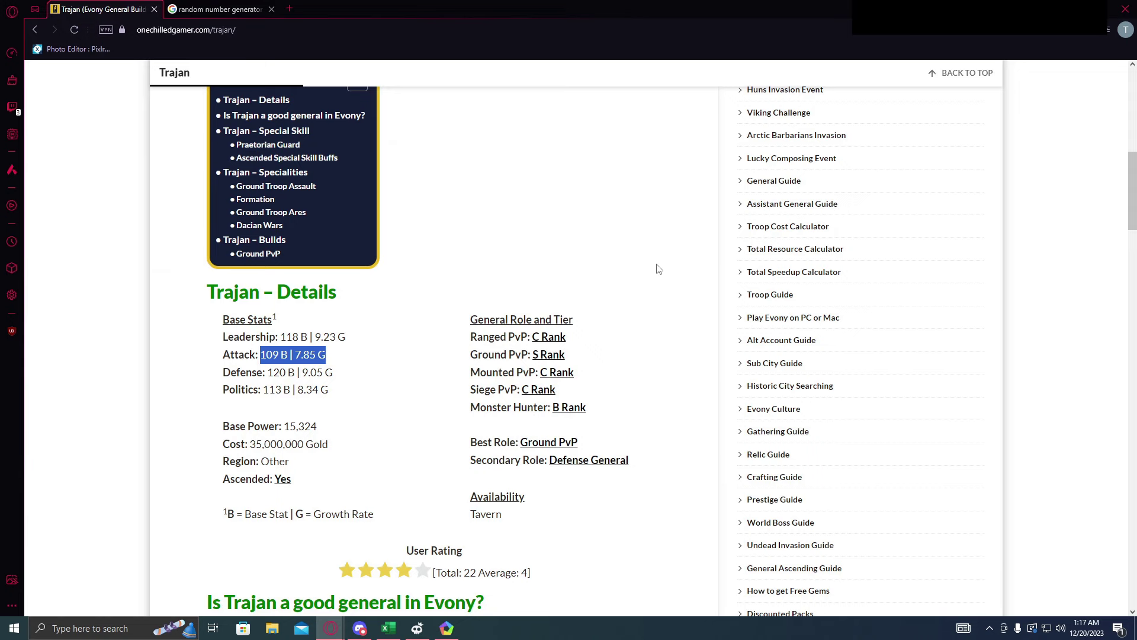
Step: Search the One Chilled Gamer site for 'jefferson'
{"action": "scroll", "coordinate": [978, 110], "scroll_direction": "up", "scroll_amount": 15}
{"action": "left_click", "coordinate": [977, 108]}
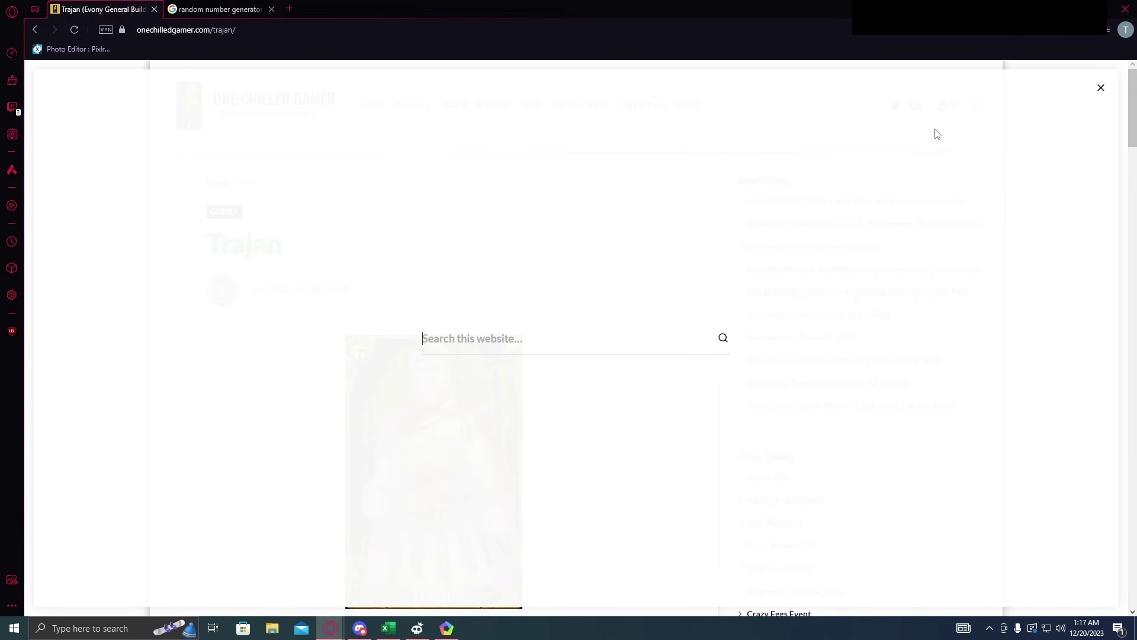
{"action": "type", "text": "jefferson"}
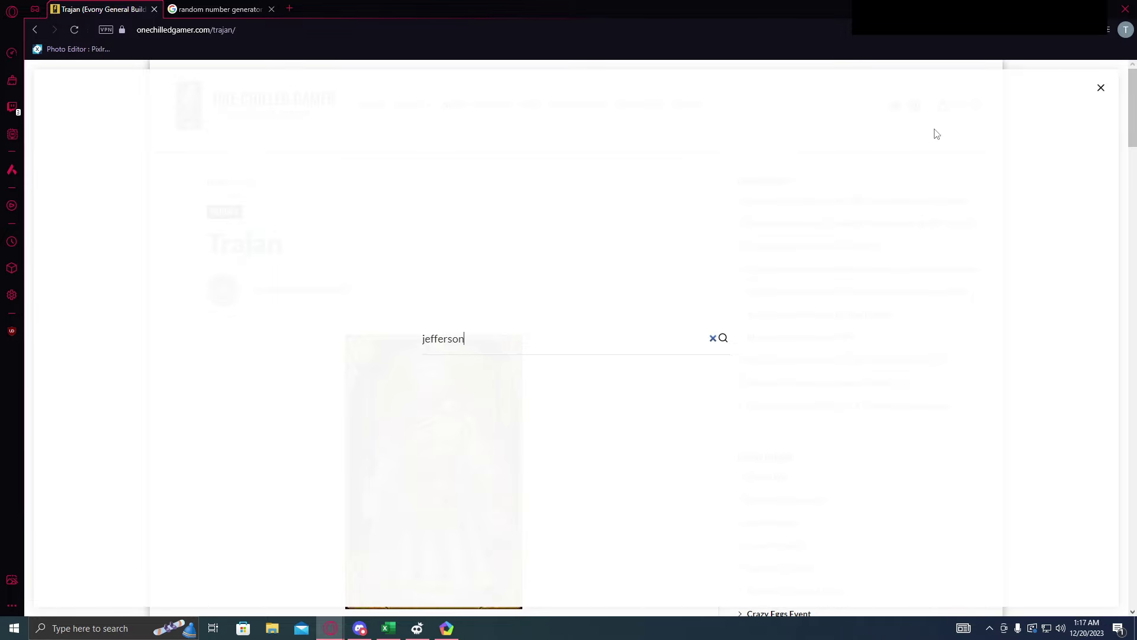
{"action": "key", "text": "Return"}
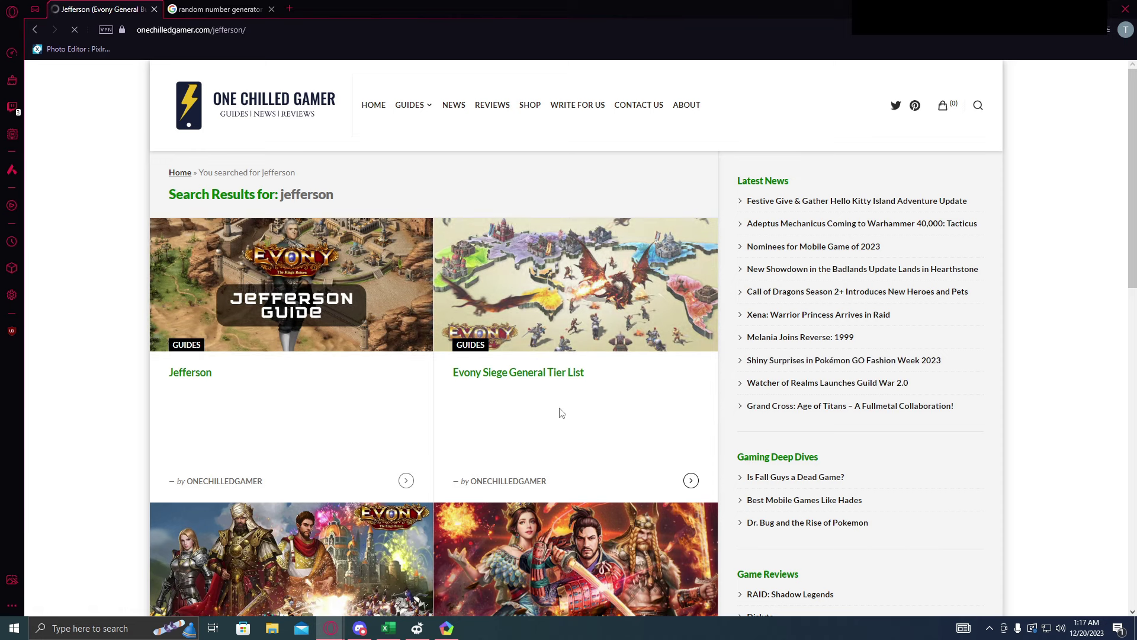
Step: In Jefferson's guide, select his Defense stats: 98 base and 6.86 growth
{"action": "scroll", "coordinate": [561, 428], "scroll_direction": "down", "scroll_amount": 10}
{"action": "scroll", "coordinate": [569, 435], "scroll_direction": "down", "scroll_amount": 1}
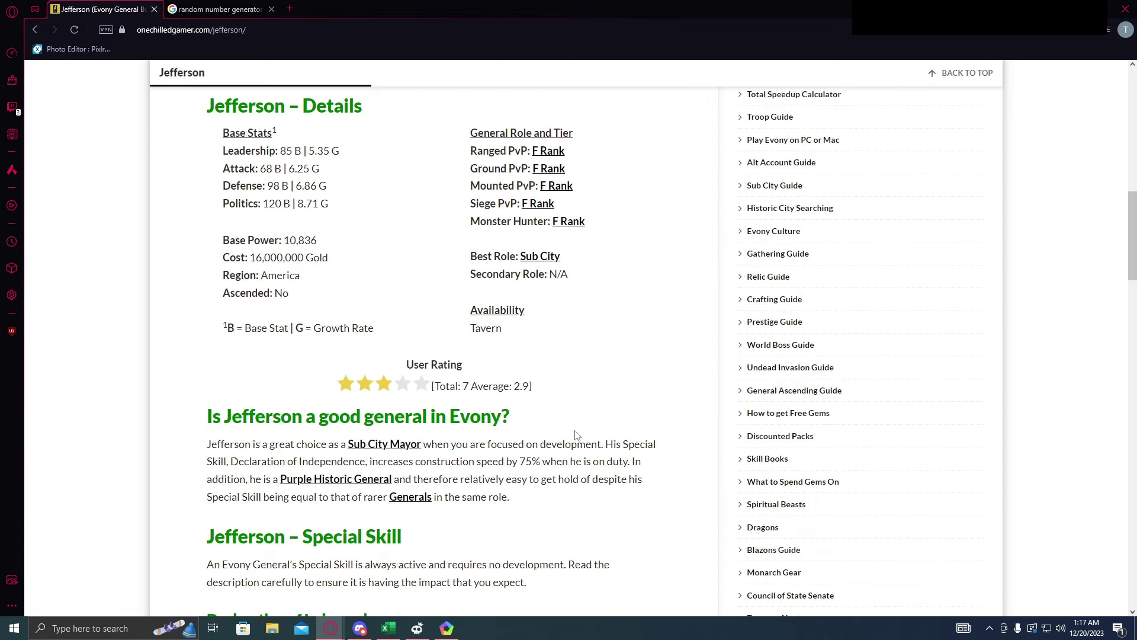
{"action": "scroll", "coordinate": [636, 478], "scroll_direction": "down", "scroll_amount": 3}
{"action": "scroll", "coordinate": [638, 483], "scroll_direction": "up", "scroll_amount": 6}
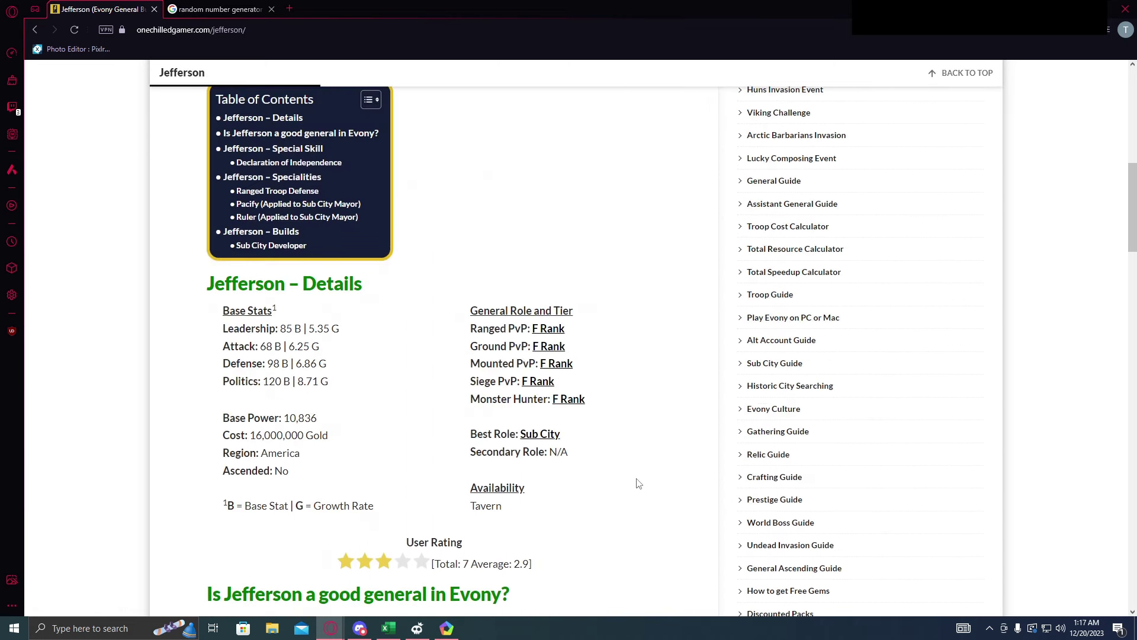
{"action": "left_click_drag", "start_coordinate": [336, 369], "coordinate": [201, 374]}
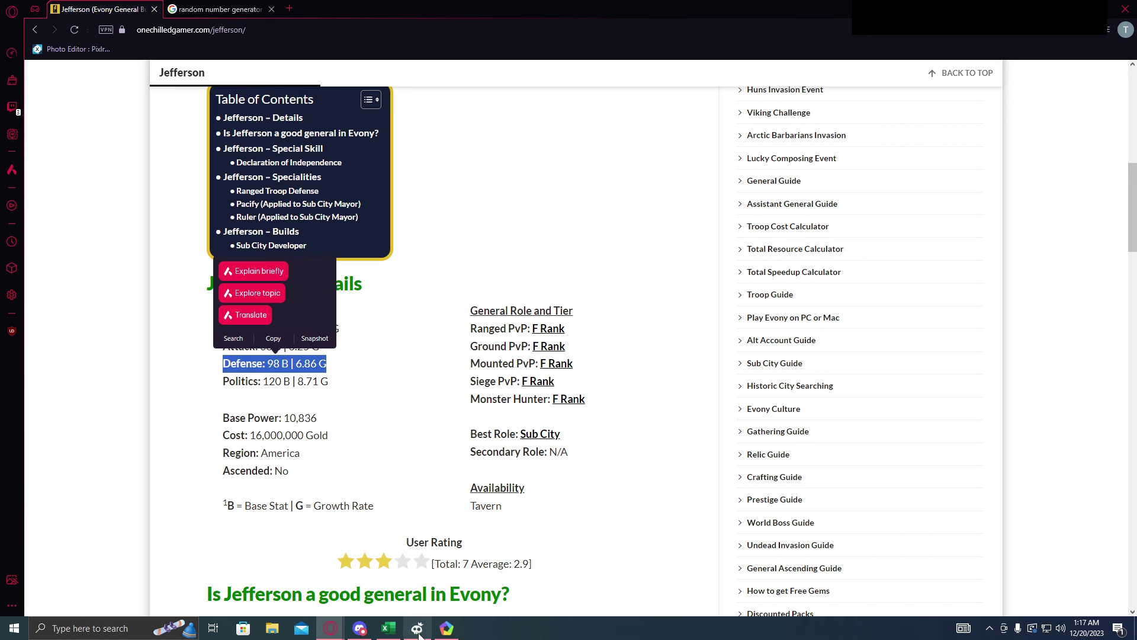
{"action": "left_click", "coordinate": [385, 631]}
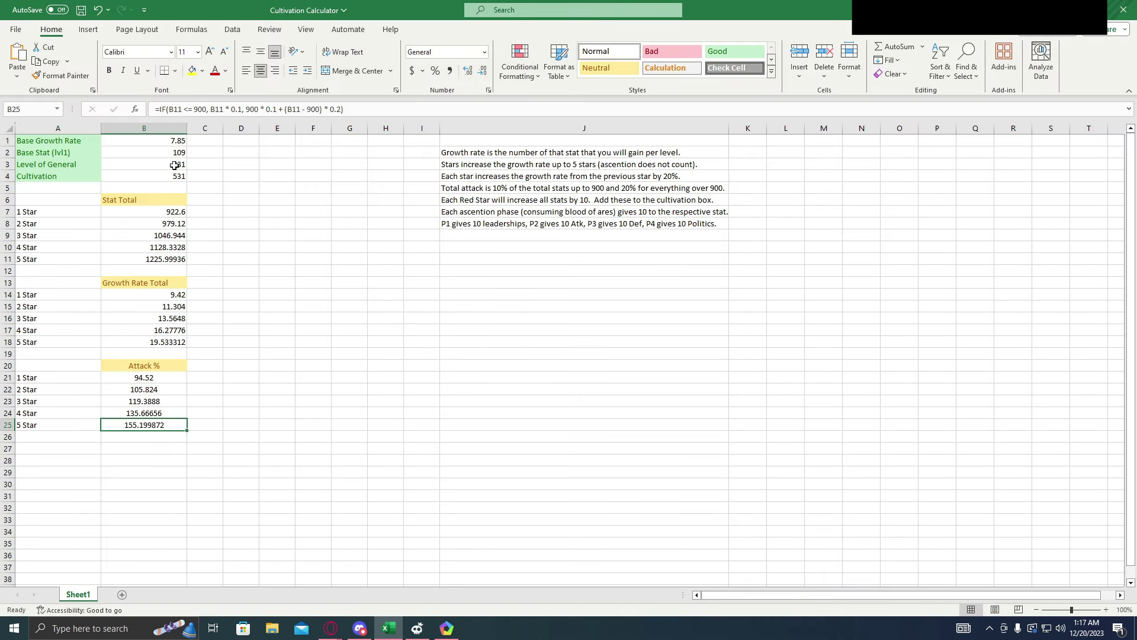
Step: Enter 6.6 as the Base Growth Rate in B1 and the base stat in B2
{"action": "left_click", "coordinate": [173, 140]}
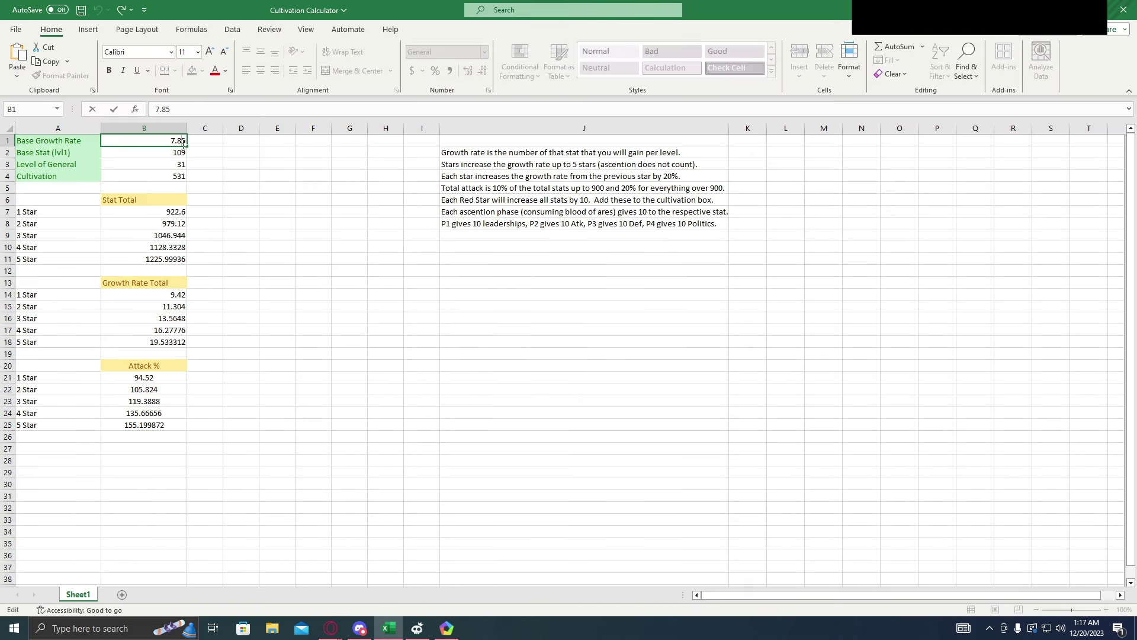
{"action": "mouse_move", "coordinate": [182, 141]}
{"action": "left_mouse_down"}
{"action": "mouse_move", "coordinate": [183, 152]}
{"action": "mouse_move", "coordinate": [180, 144]}
{"action": "left_mouse_up"}
{"action": "type", "text": "6.6"}
{"action": "left_click", "coordinate": [176, 152]}
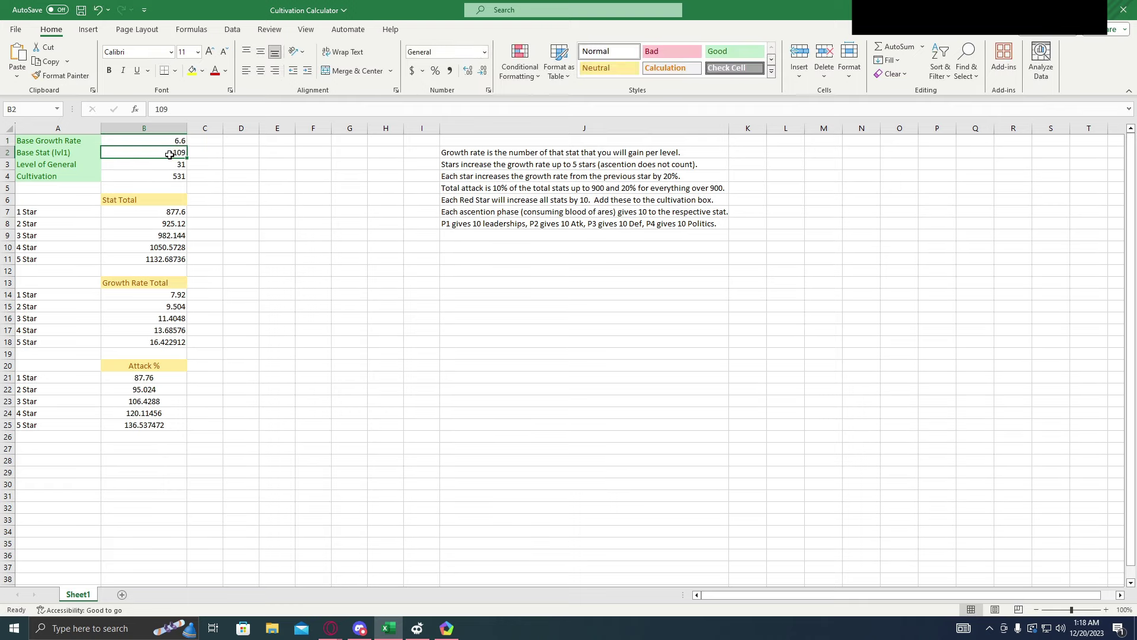
{"action": "type", "text": "68"}
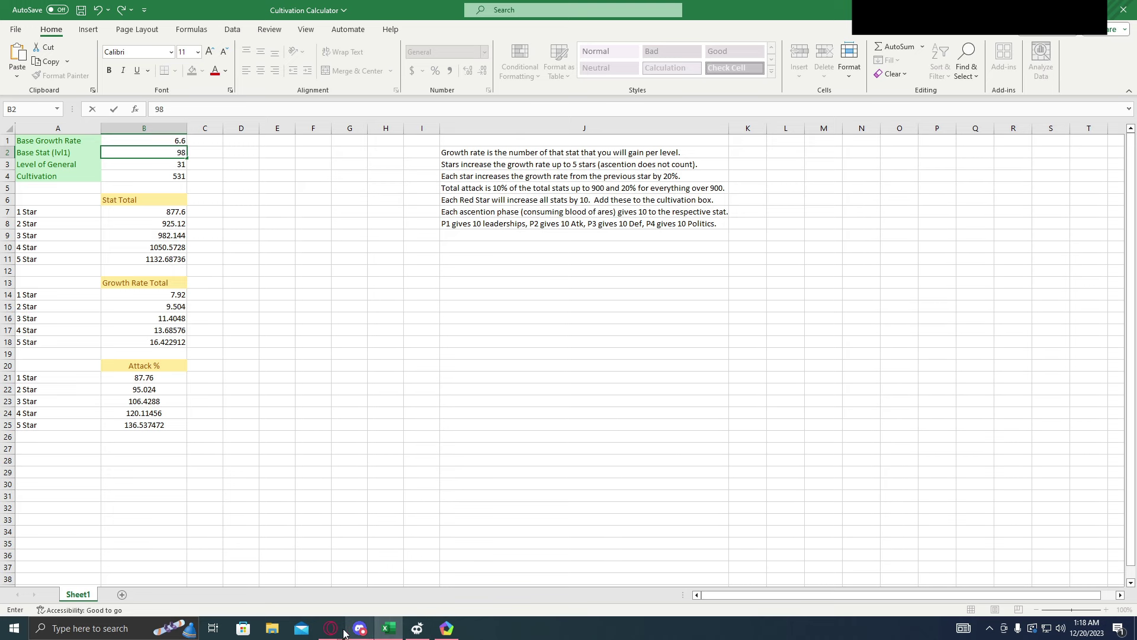
Step: Recheck Jefferson's guide and correct the Base Growth Rate in B1 to 6.86
{"action": "mouse_move", "coordinate": [330, 628]}
{"action": "left_click", "coordinate": [362, 573]}
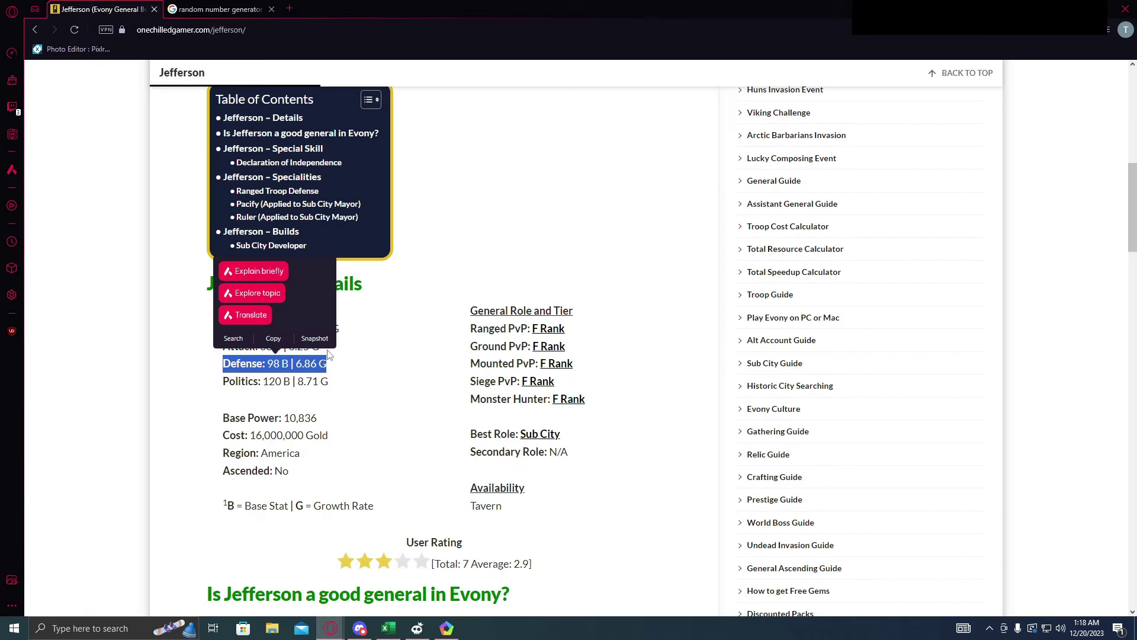
{"action": "left_click", "coordinate": [389, 628]}
{"action": "double_click", "coordinate": [183, 141]}
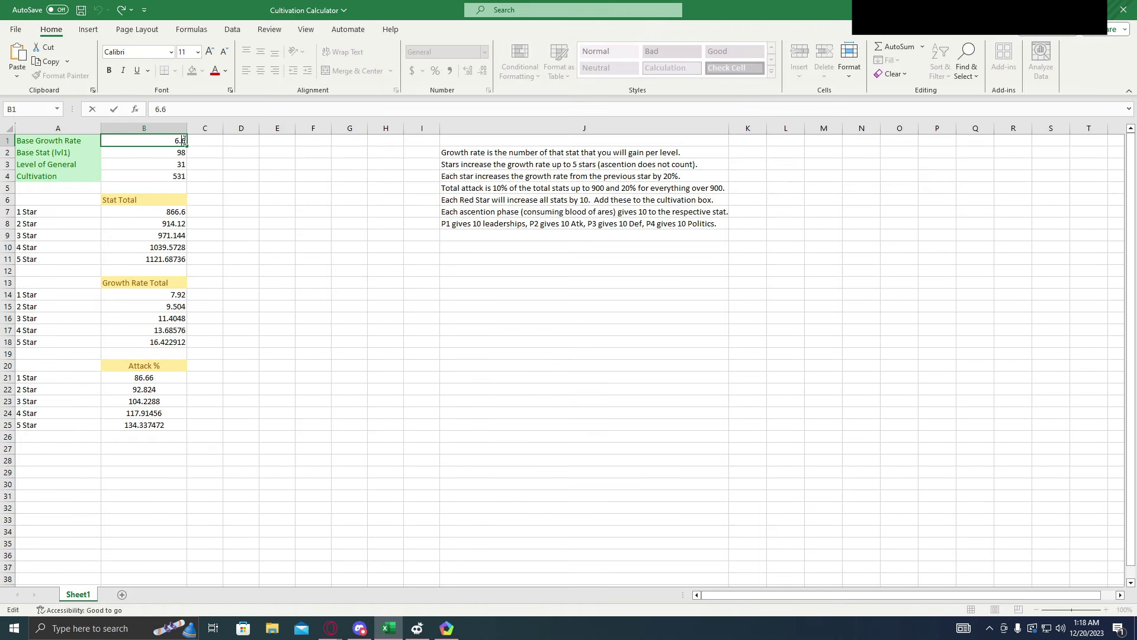
{"action": "type", "text": "8"}
{"action": "left_click", "coordinate": [202, 177]}
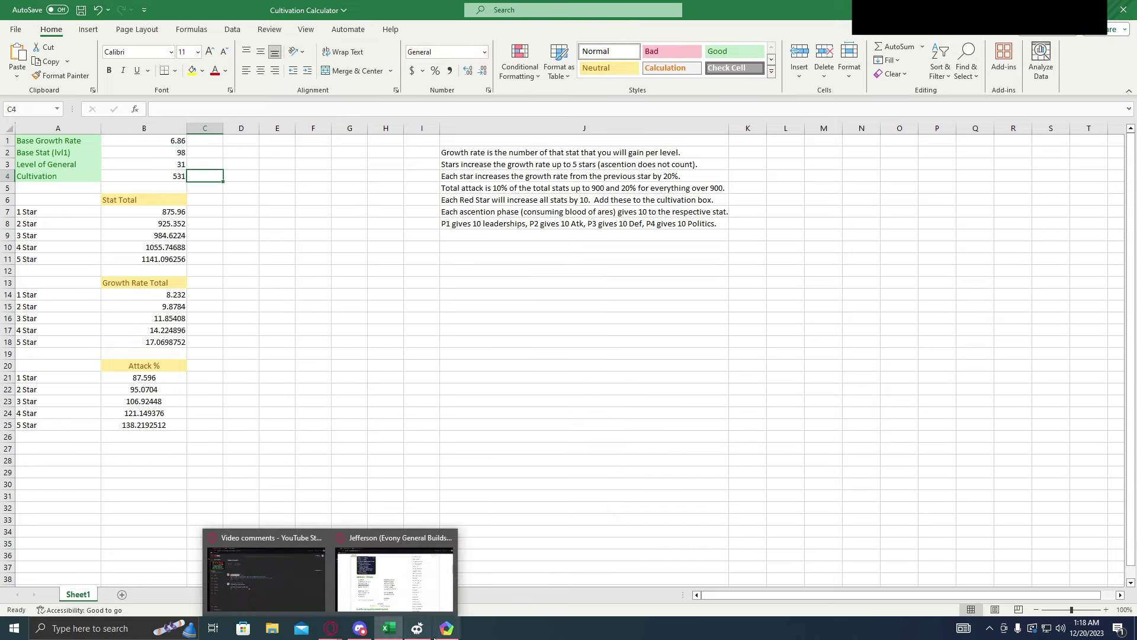
{"action": "left_click", "coordinate": [447, 627]}
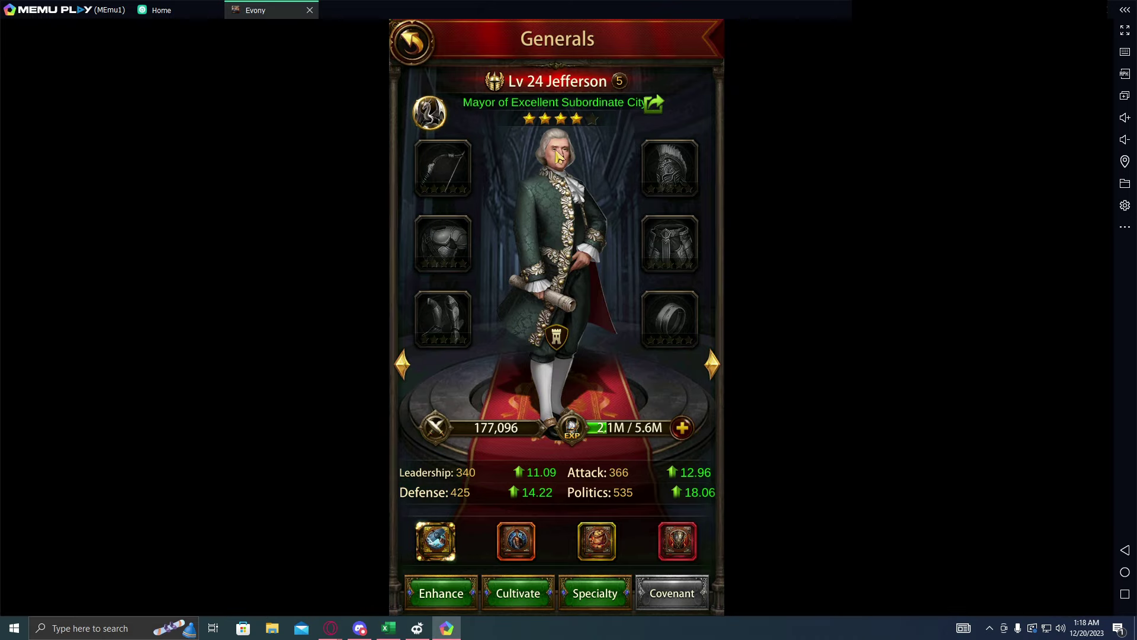
Step: Set Level of General in B3 to 24
{"action": "mouse_move", "coordinate": [330, 628]}
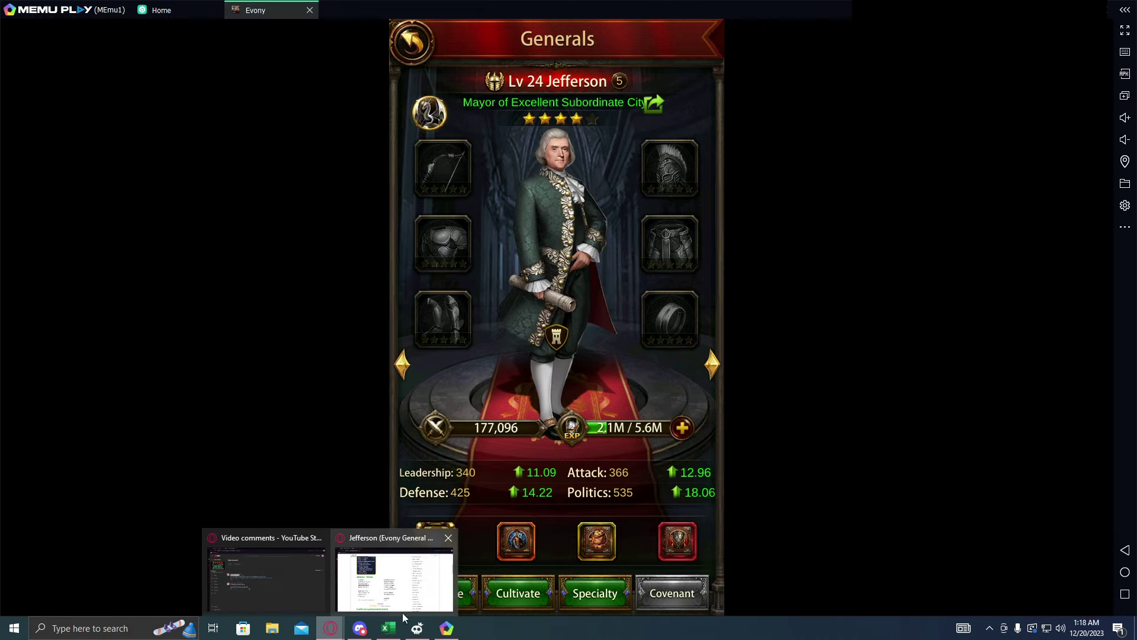
{"action": "left_click", "coordinate": [389, 627]}
{"action": "left_click", "coordinate": [156, 164]}
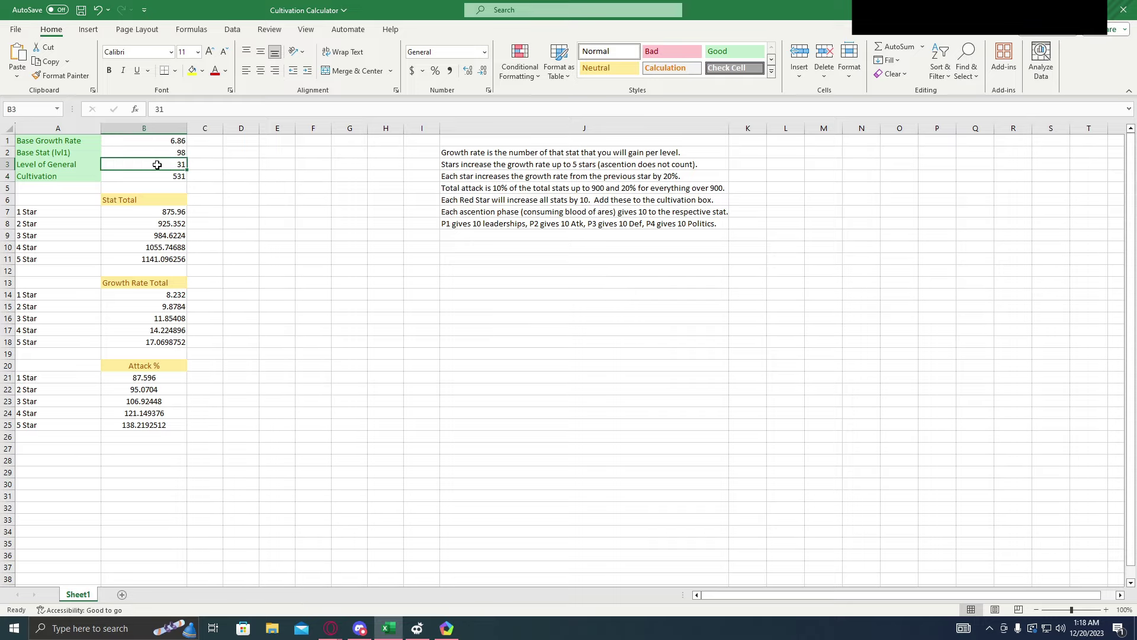
{"action": "type", "text": "24"}
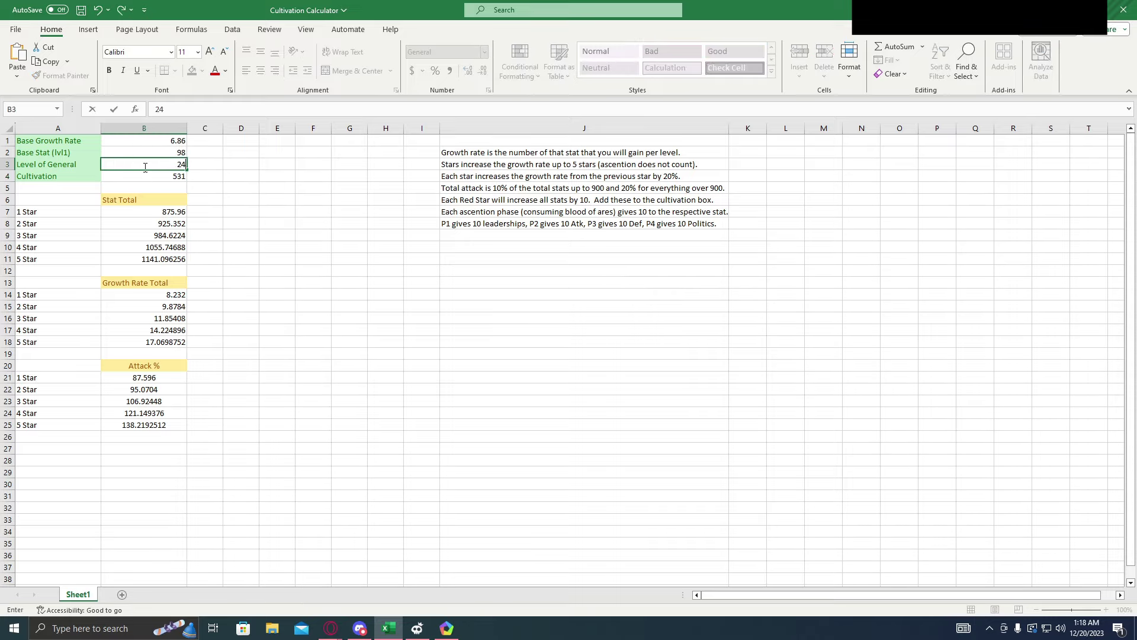
{"action": "key", "text": "Return"}
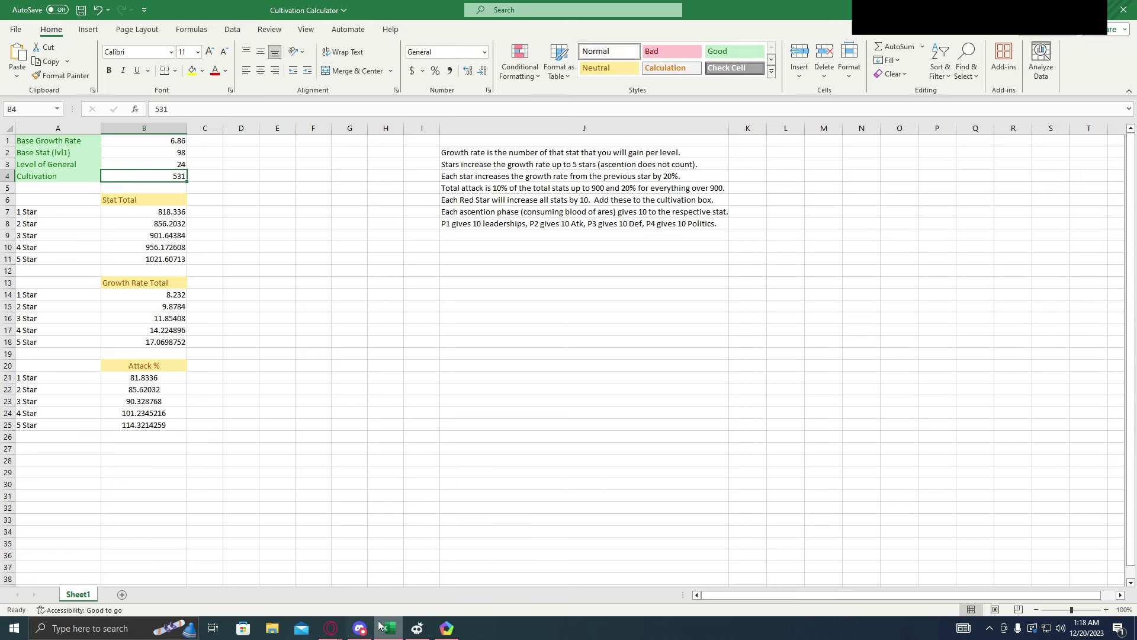
Step: Open the general's Cultivate screen in Evony, then go back to the general overview
{"action": "left_click", "coordinate": [446, 628]}
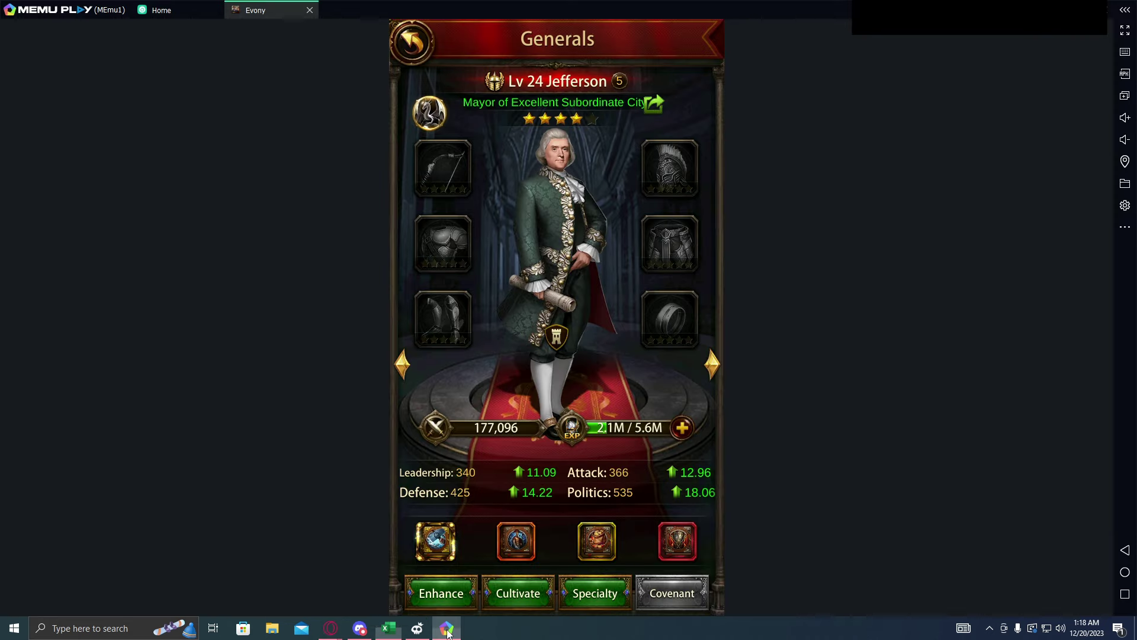
{"action": "left_click", "coordinate": [537, 588]}
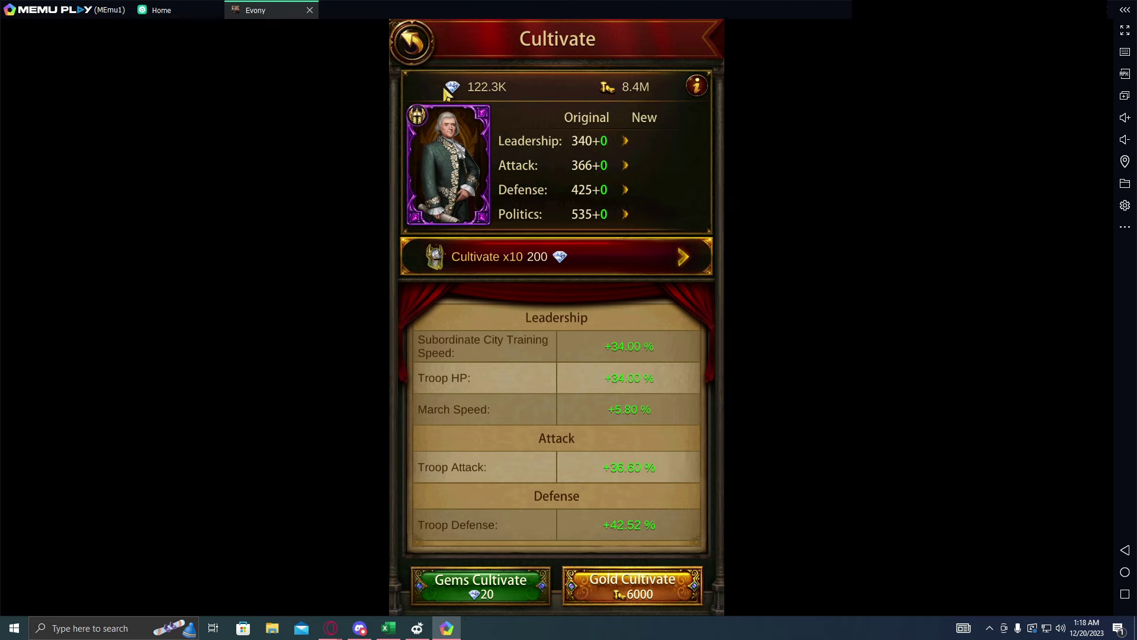
{"action": "key", "text": "Escape"}
{"action": "mouse_move", "coordinate": [390, 627]}
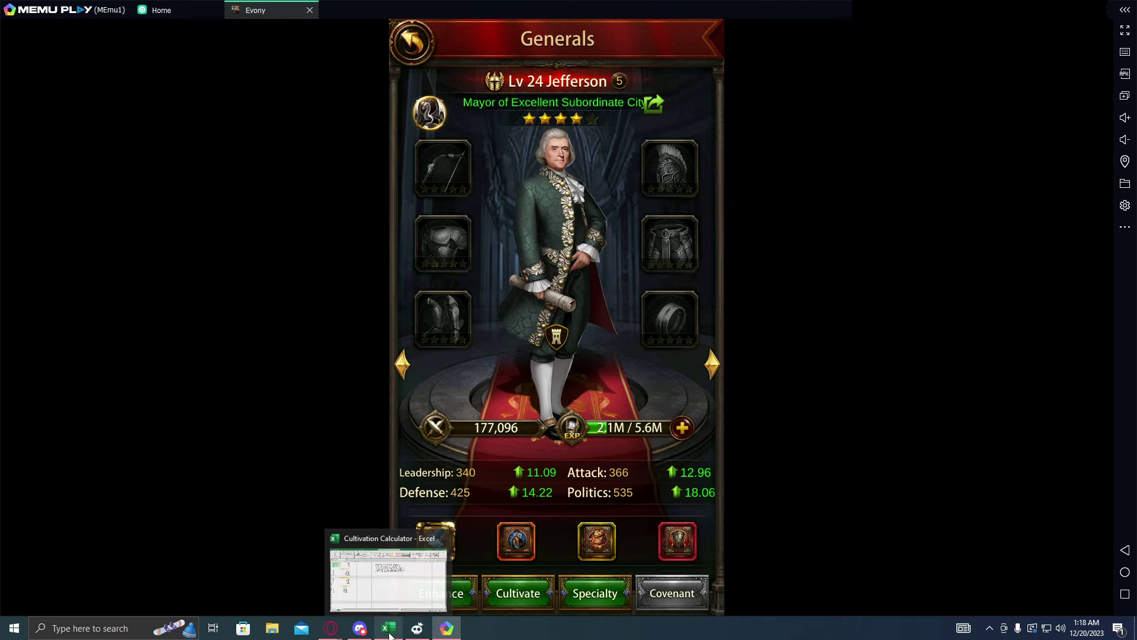
Step: Set Cultivation in B4 to 0 and check the 4 Star Attack % formula
{"action": "left_click", "coordinate": [396, 610]}
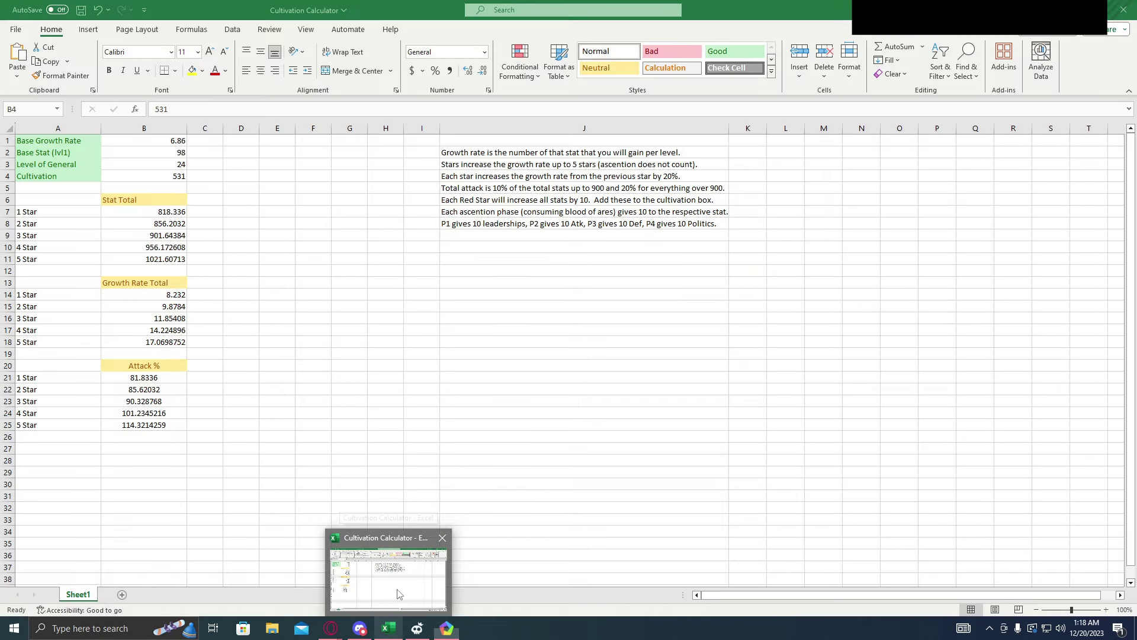
{"action": "type", "text": "0"}
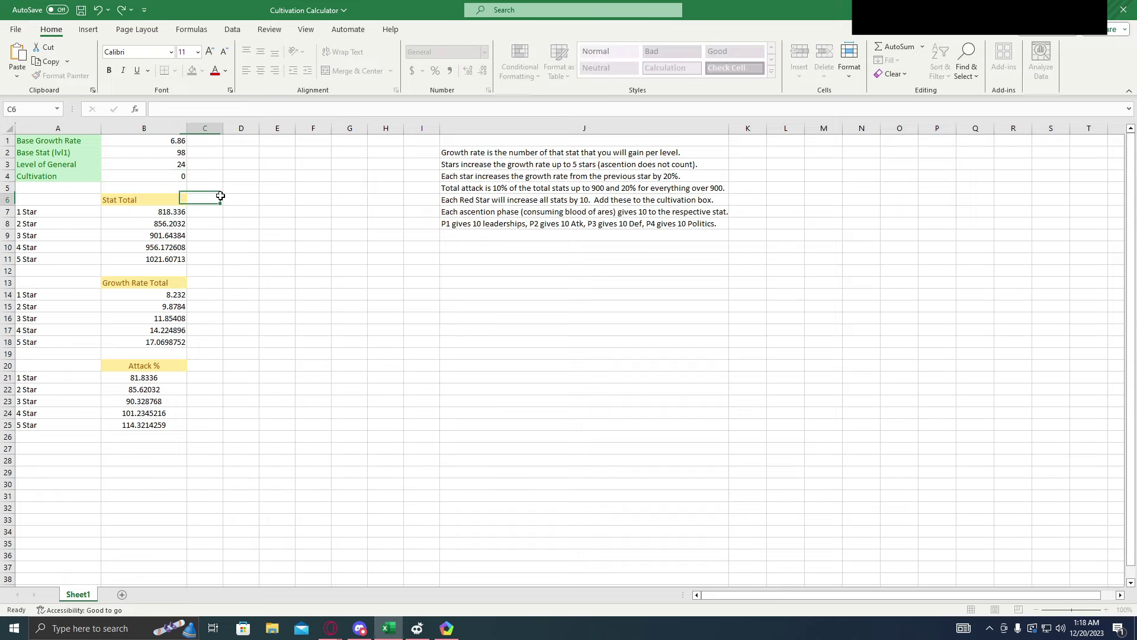
{"action": "left_click", "coordinate": [213, 189]}
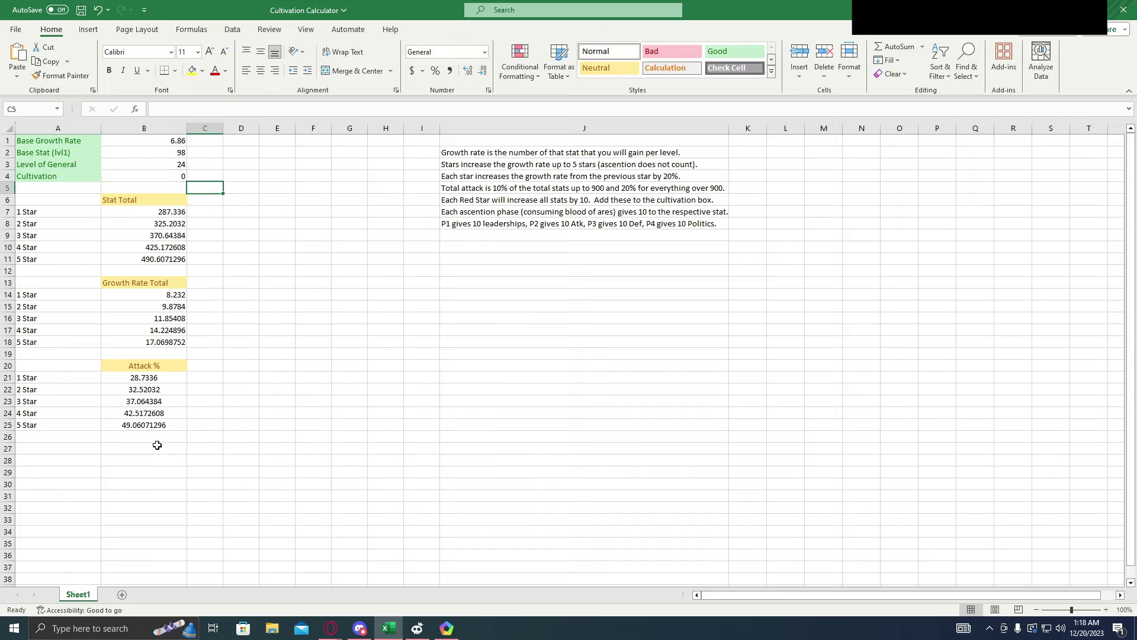
{"action": "left_click", "coordinate": [167, 415]}
Step: Compare against the general's Cultivate screen in Evony
{"action": "left_click", "coordinate": [445, 631]}
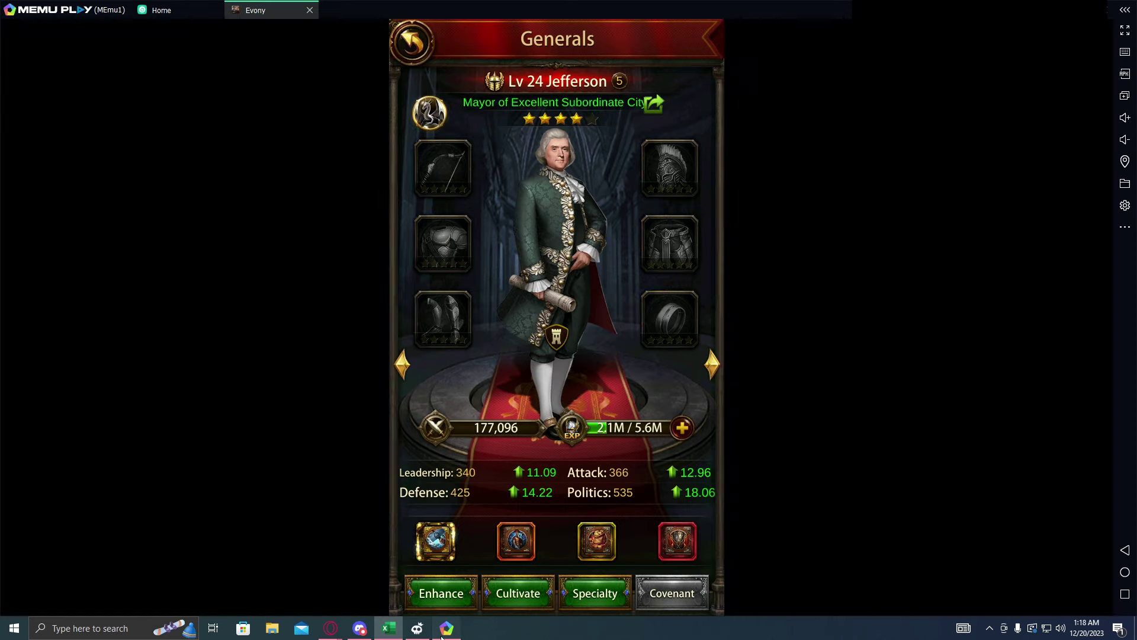
{"action": "left_click", "coordinate": [534, 592]}
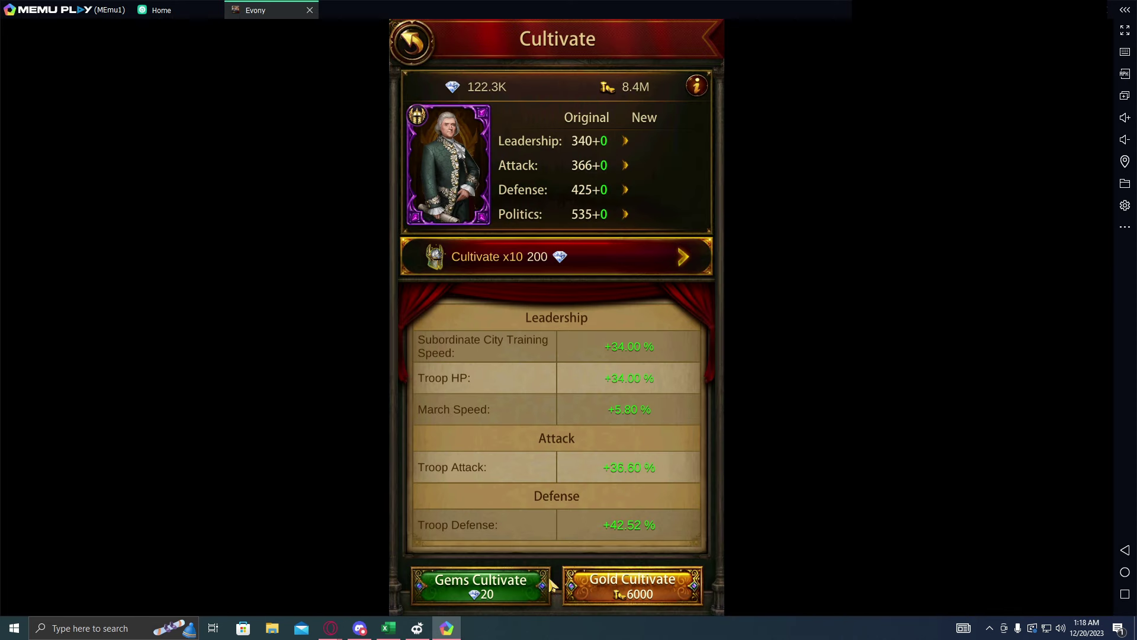
{"action": "left_click_drag", "start_coordinate": [584, 520], "coordinate": [599, 464]}
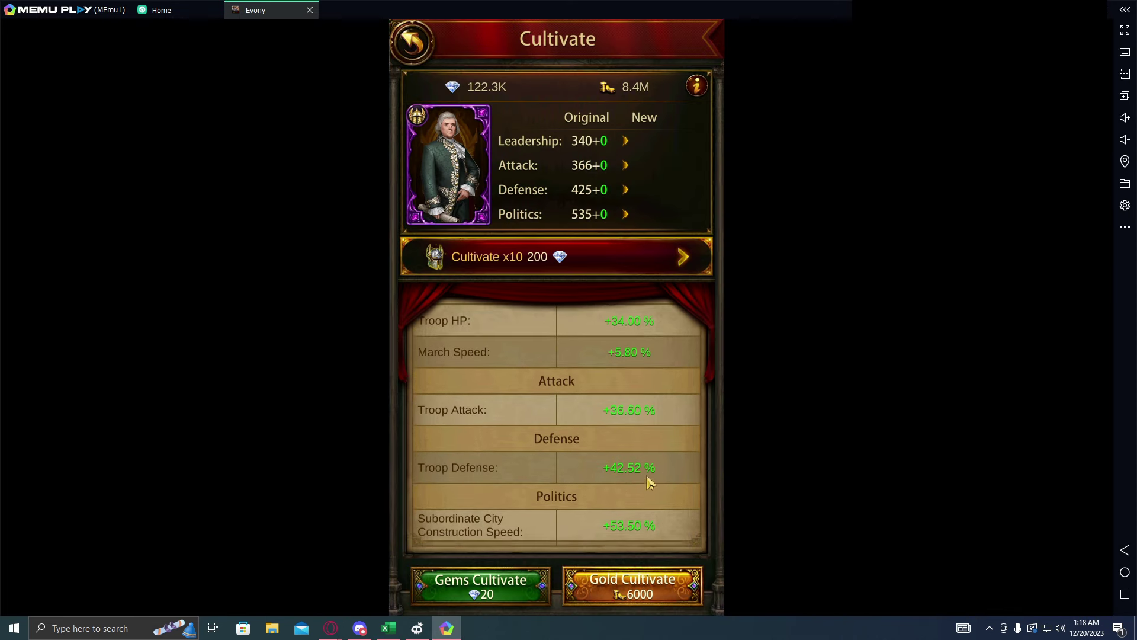
Step: Review the 5 Star Attack % formula and the cells around it
{"action": "left_click", "coordinate": [389, 631]}
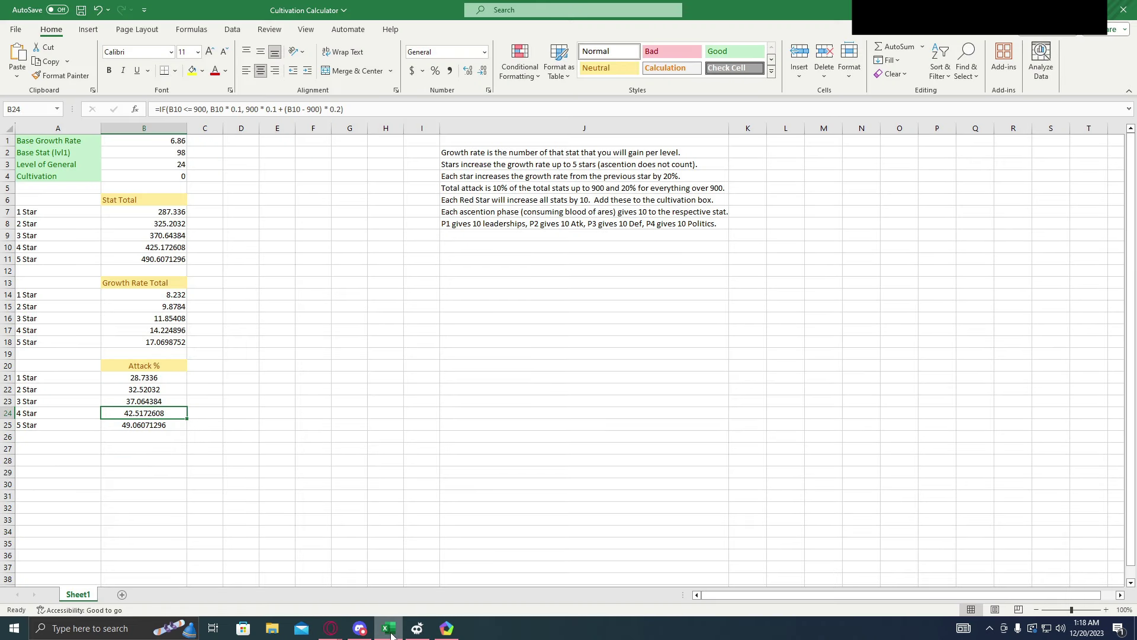
{"action": "left_click", "coordinate": [171, 422]}
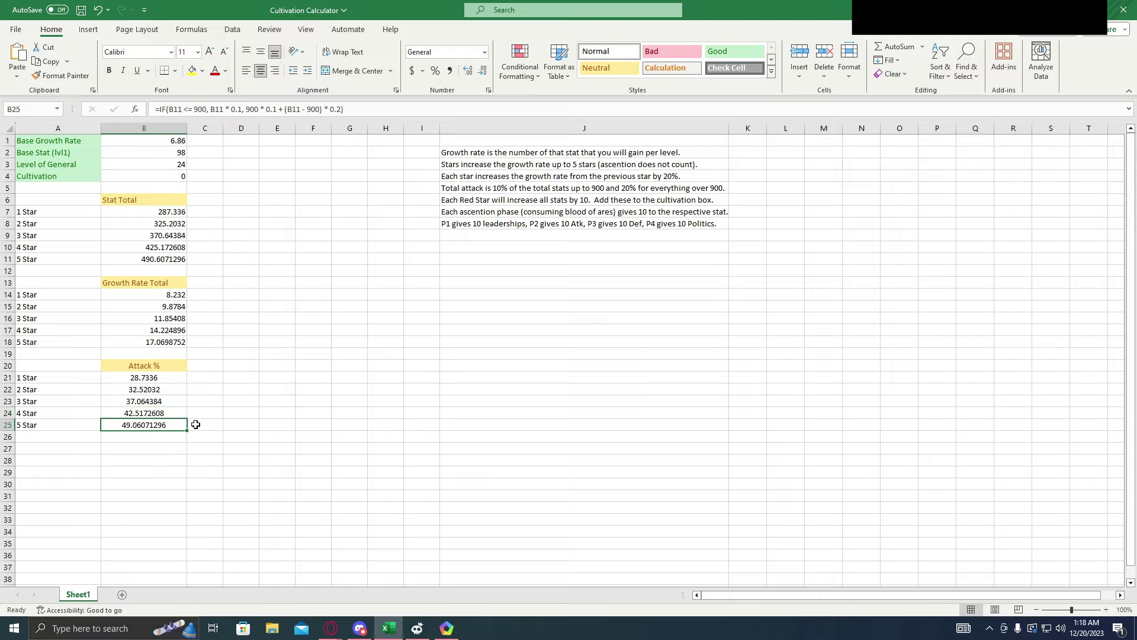
{"action": "left_click", "coordinate": [183, 437]}
{"action": "left_click", "coordinate": [191, 437]}
{"action": "left_click", "coordinate": [192, 430]}
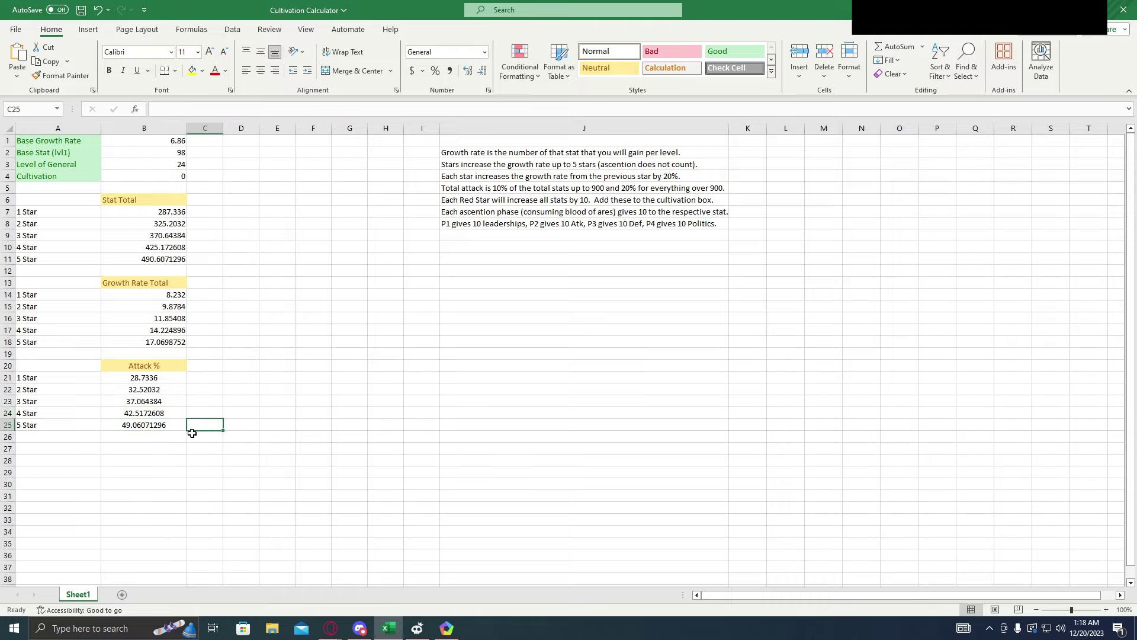
{"action": "key", "text": "Left"}
{"action": "left_click", "coordinate": [173, 440]}
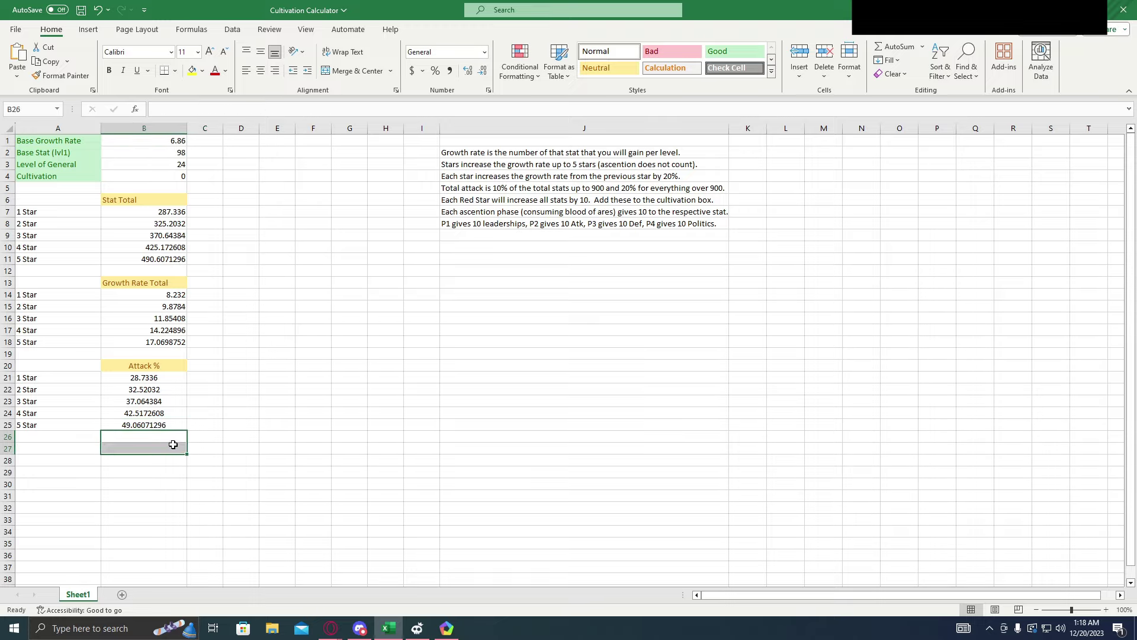
{"action": "left_click", "coordinate": [189, 439]}
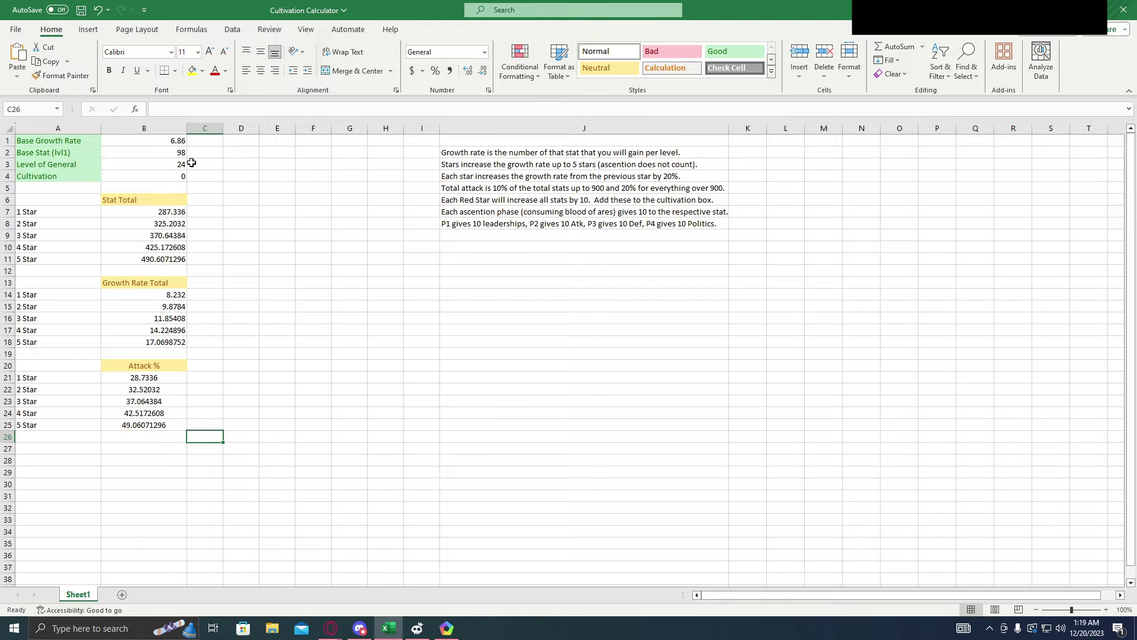
{"action": "left_click", "coordinate": [157, 425]}
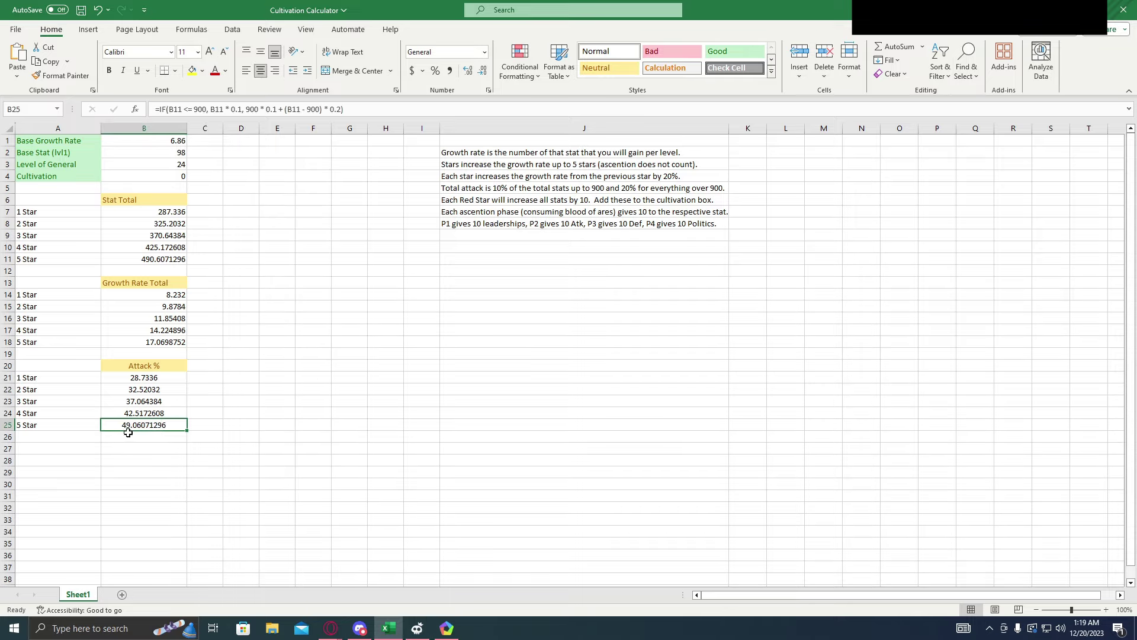
Step: Set Level of General in B3 to 30
{"action": "left_click", "coordinate": [180, 165]}
{"action": "type", "text": "30"}
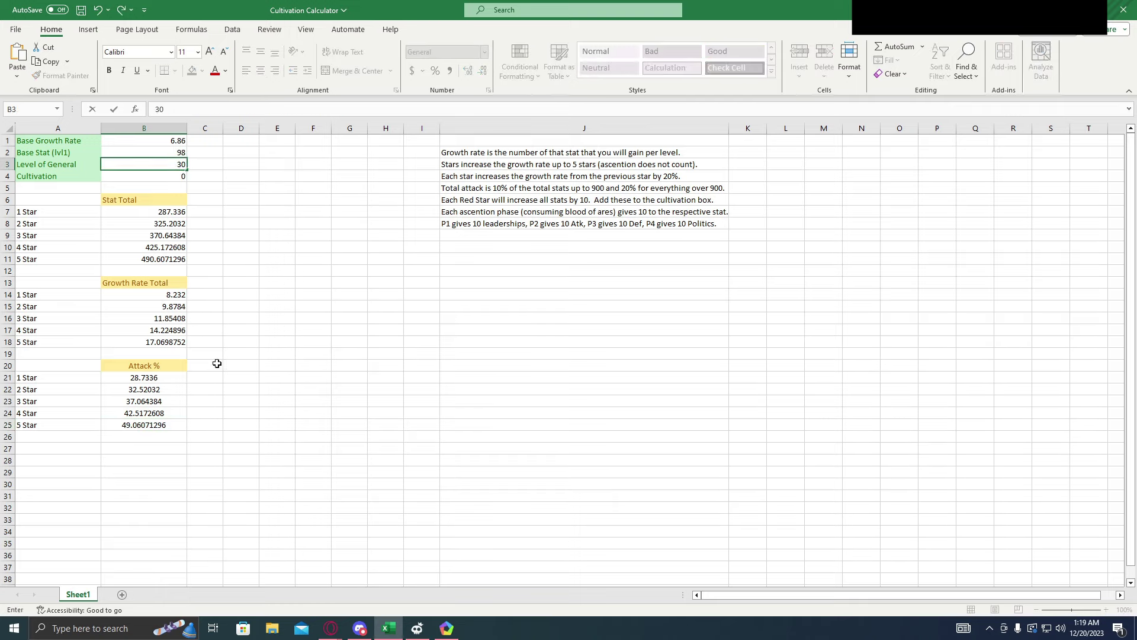
{"action": "left_click", "coordinate": [241, 437]}
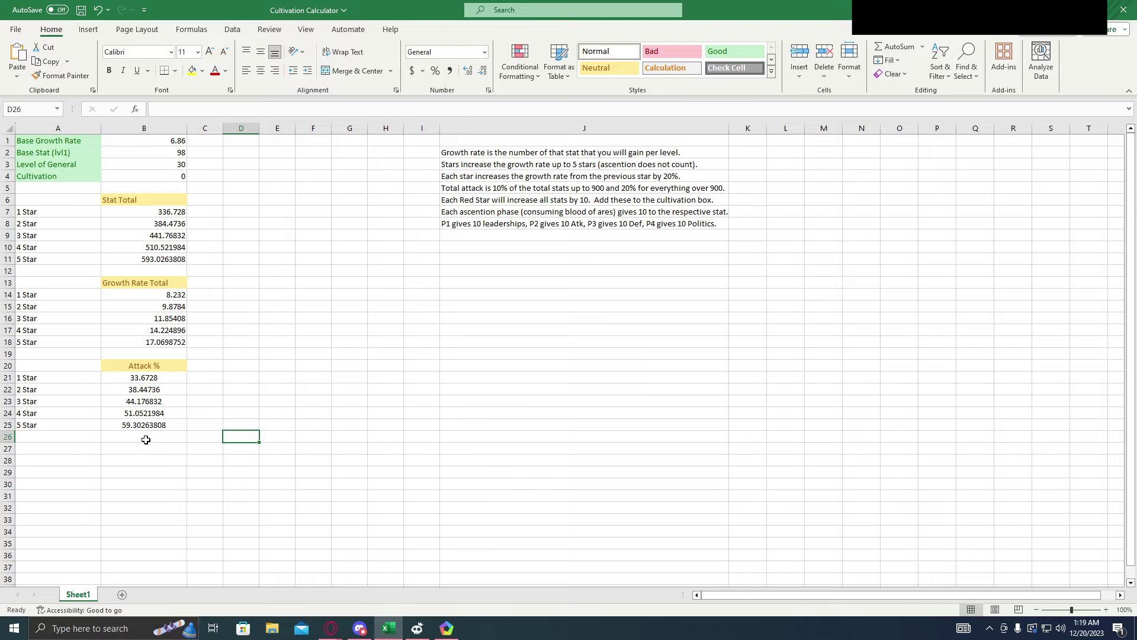
Step: Step through the Attack % formula cells from 1 Star to 5 Star
{"action": "left_click", "coordinate": [203, 424]}
{"action": "left_click", "coordinate": [204, 414]}
{"action": "left_click", "coordinate": [202, 402]}
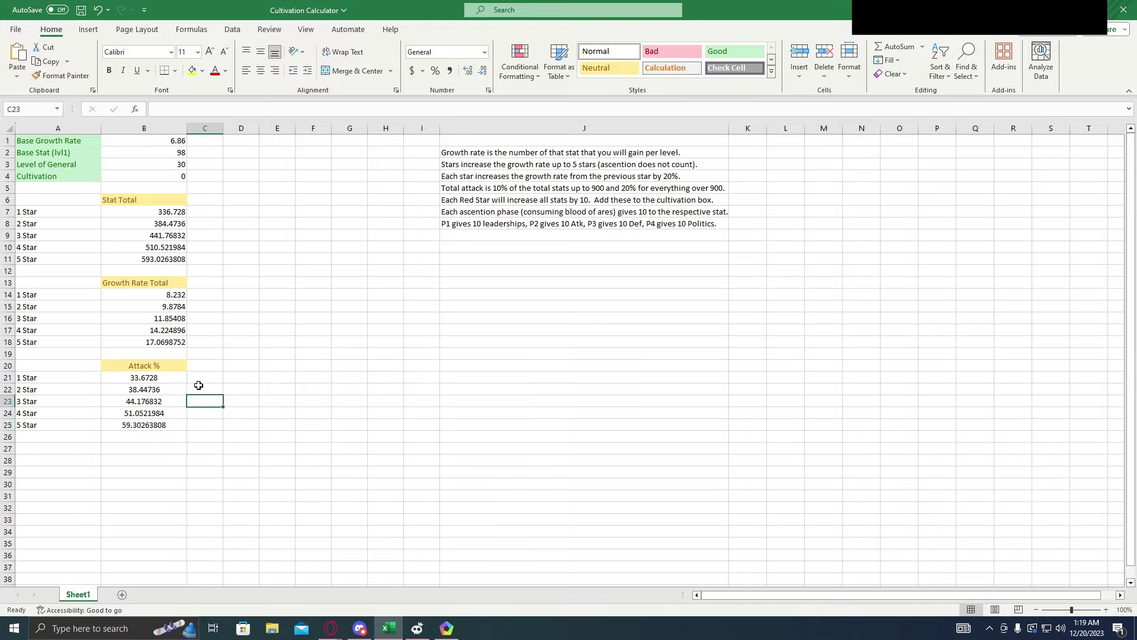
{"action": "left_click", "coordinate": [201, 391]}
{"action": "left_click", "coordinate": [199, 379]}
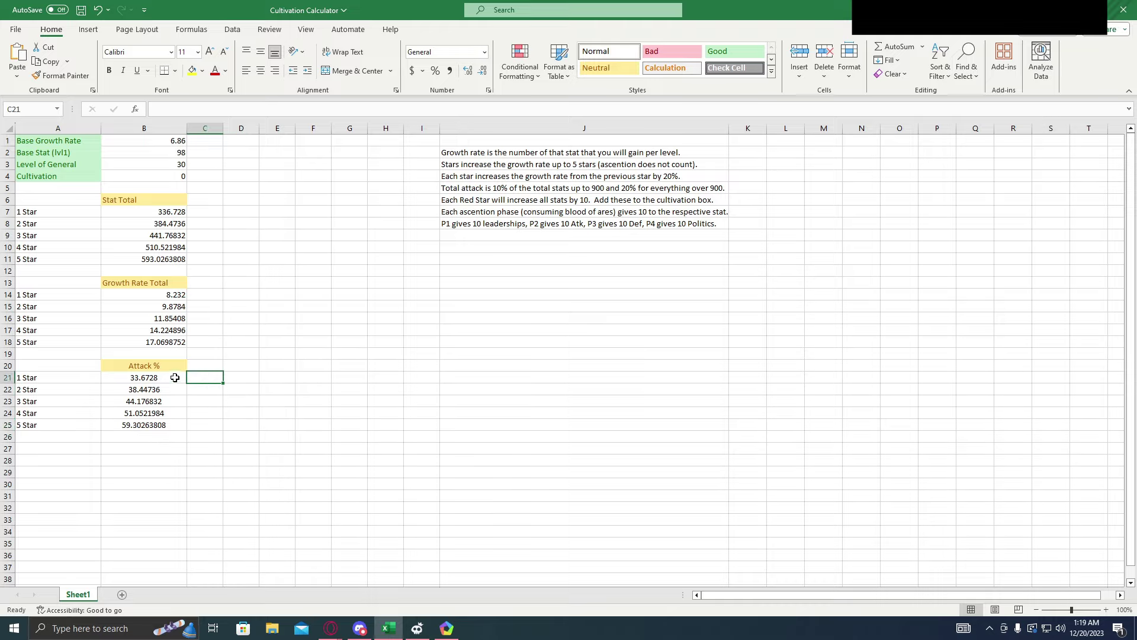
{"action": "left_click", "coordinate": [175, 380]}
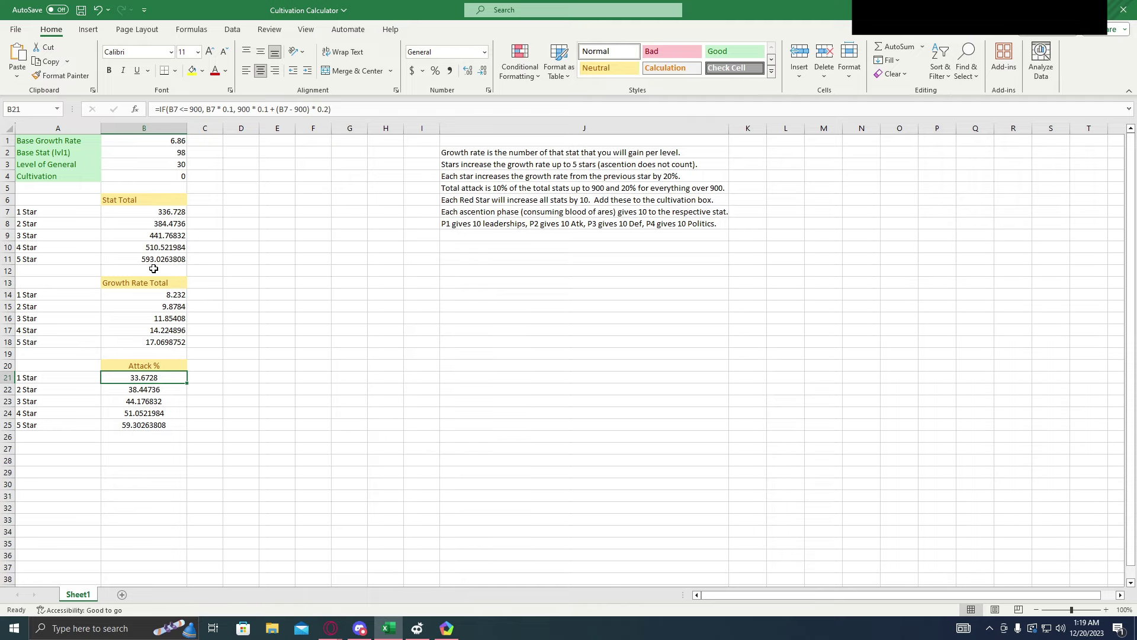
{"action": "left_click", "coordinate": [198, 270]}
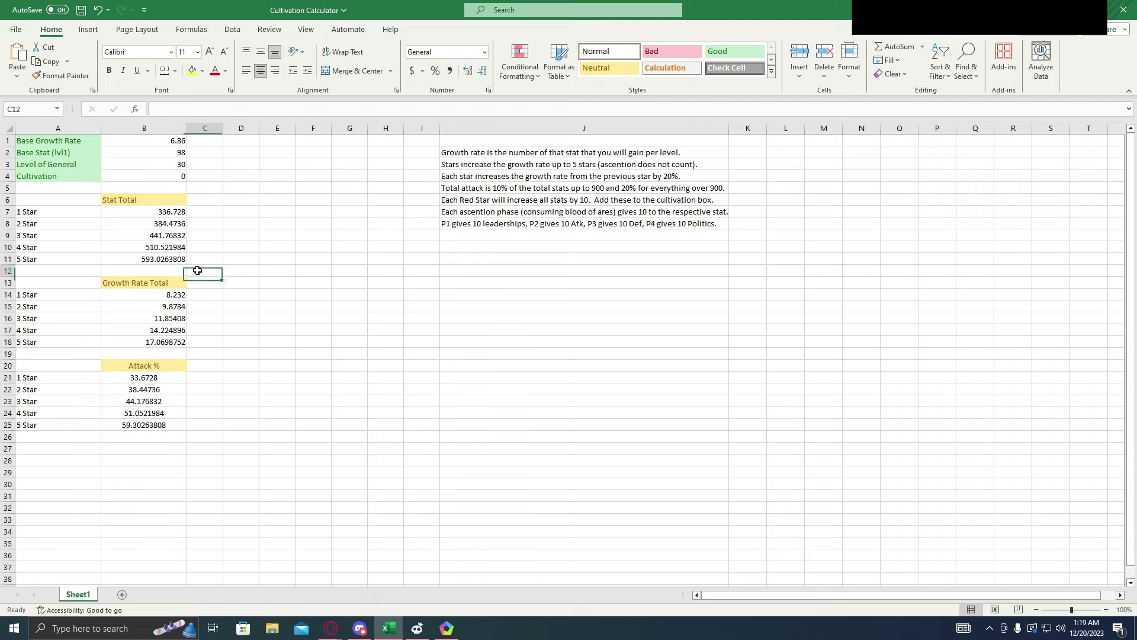
{"action": "left_click", "coordinate": [206, 425]}
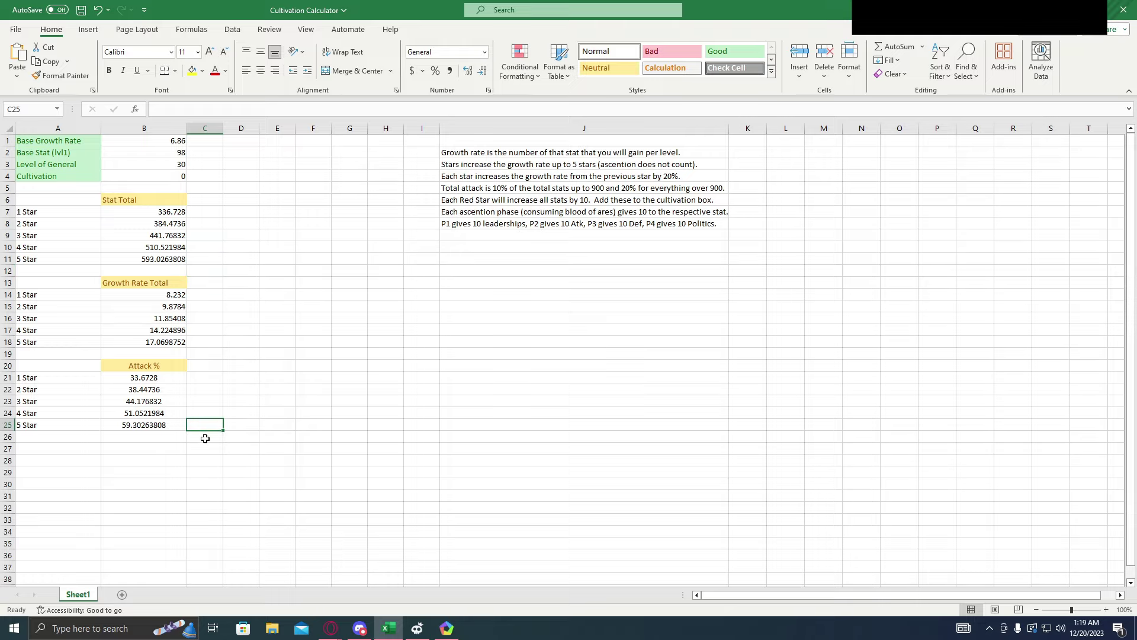
{"action": "left_click", "coordinate": [205, 439]}
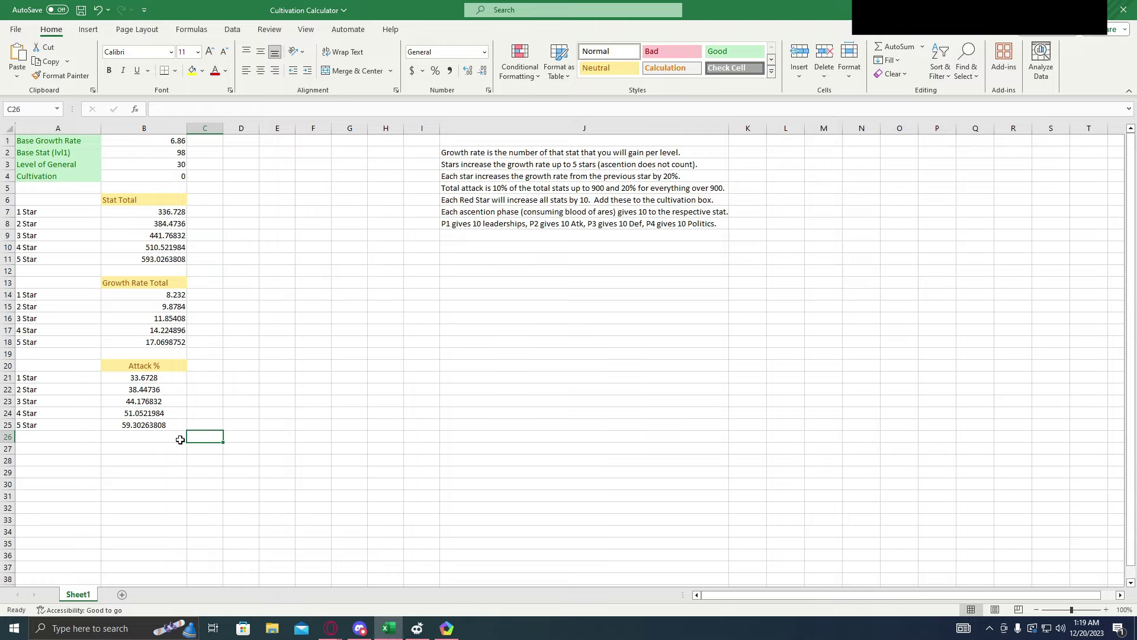
{"action": "left_click", "coordinate": [180, 439]}
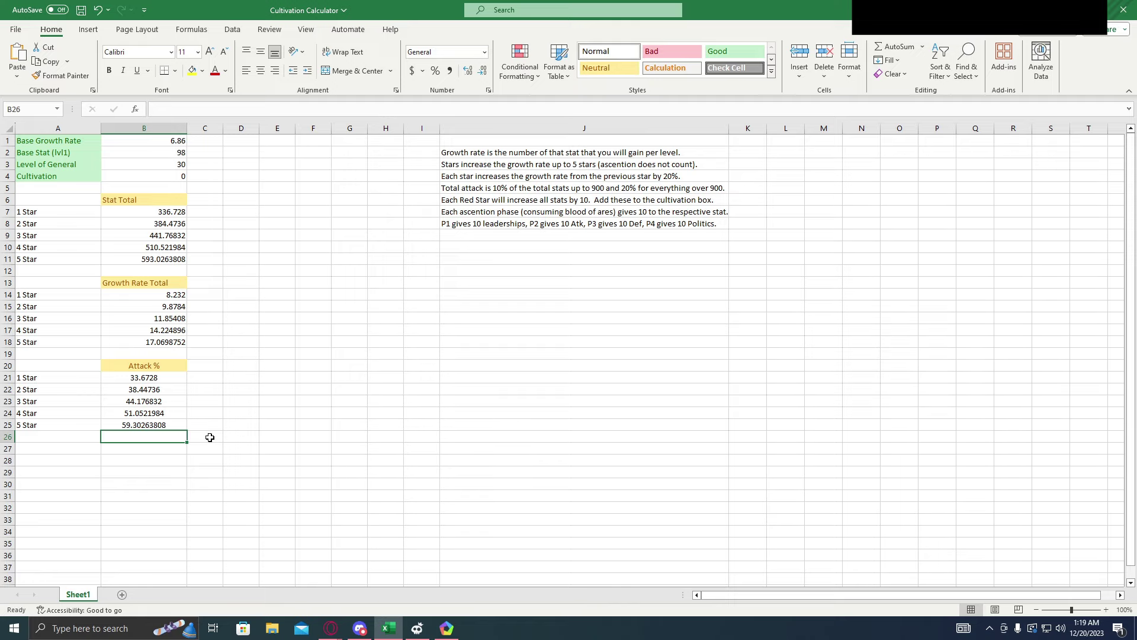
{"action": "left_click", "coordinate": [496, 153]}
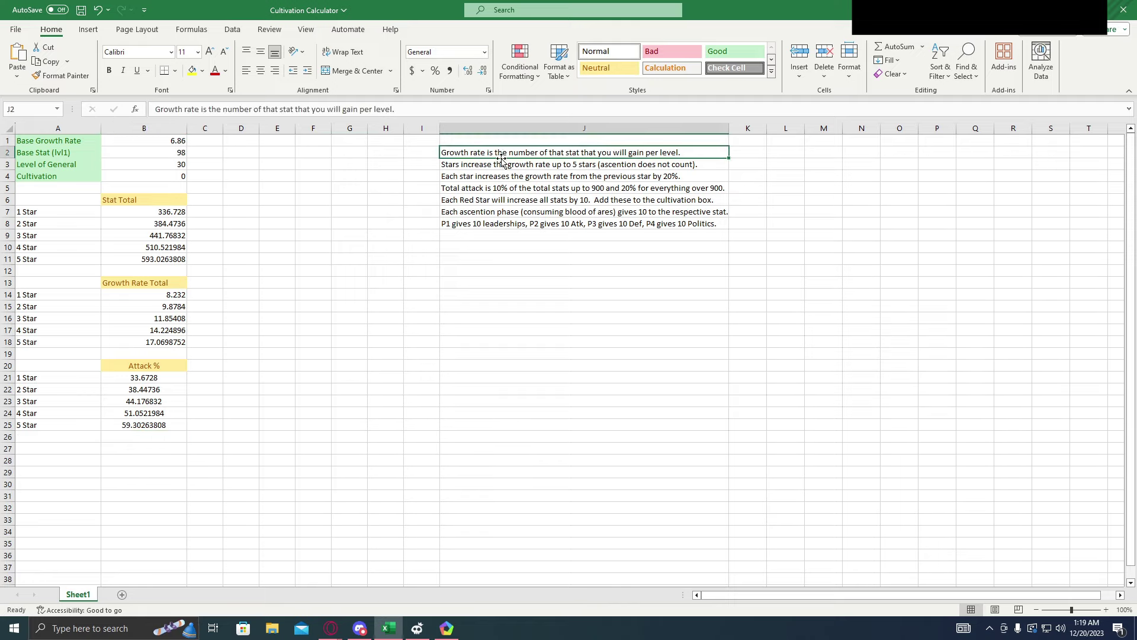
{"action": "left_click", "coordinate": [500, 175]}
{"action": "left_click", "coordinate": [502, 188]}
{"action": "left_click", "coordinate": [500, 200]}
{"action": "left_click", "coordinate": [498, 212]}
{"action": "left_click", "coordinate": [495, 224]}
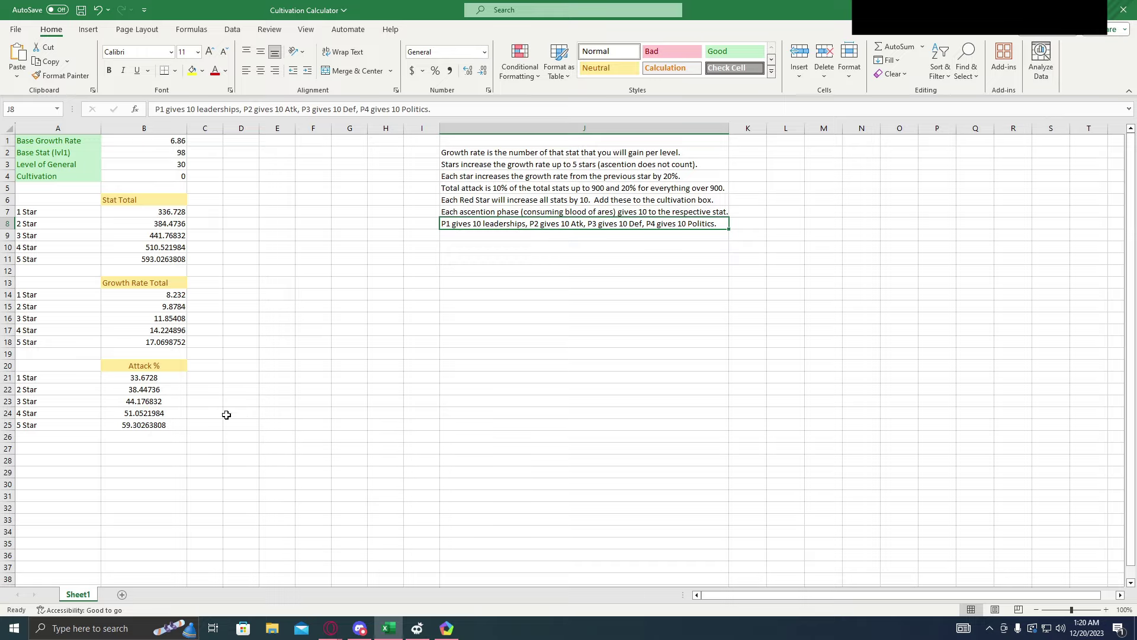
{"action": "left_click", "coordinate": [197, 426]}
{"action": "left_click", "coordinate": [202, 413]}
{"action": "left_click", "coordinate": [203, 401]}
{"action": "left_click", "coordinate": [205, 390]}
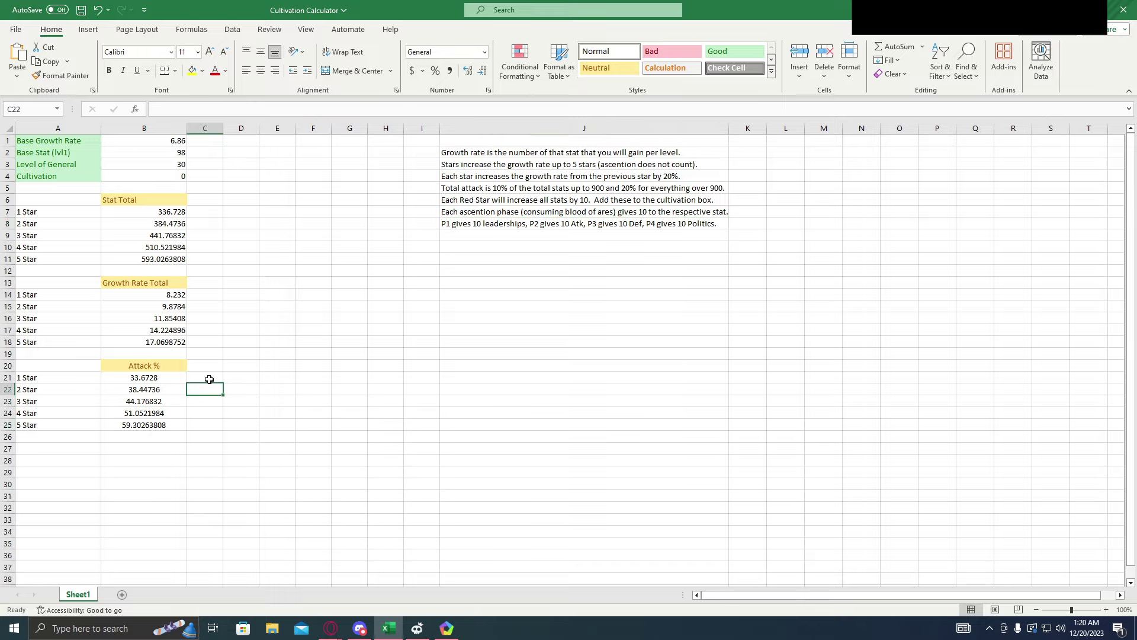
{"action": "left_click", "coordinate": [206, 379]}
{"action": "left_click", "coordinate": [171, 367]}
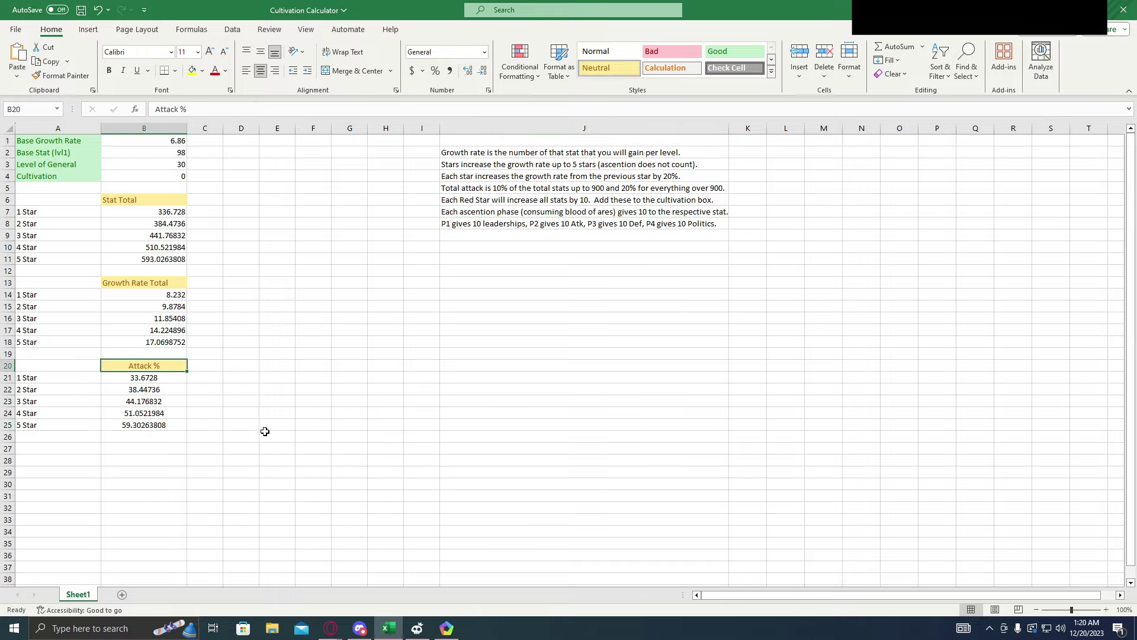